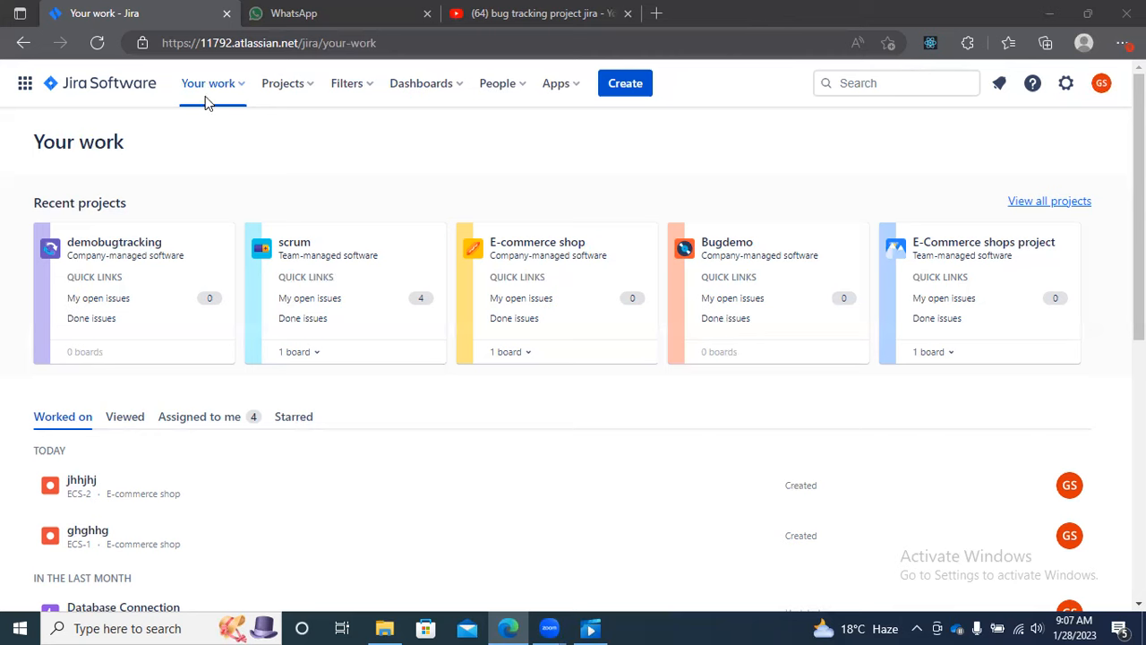
Step: Start a new project from the Bug tracking template in the Software development category
click(299, 93)
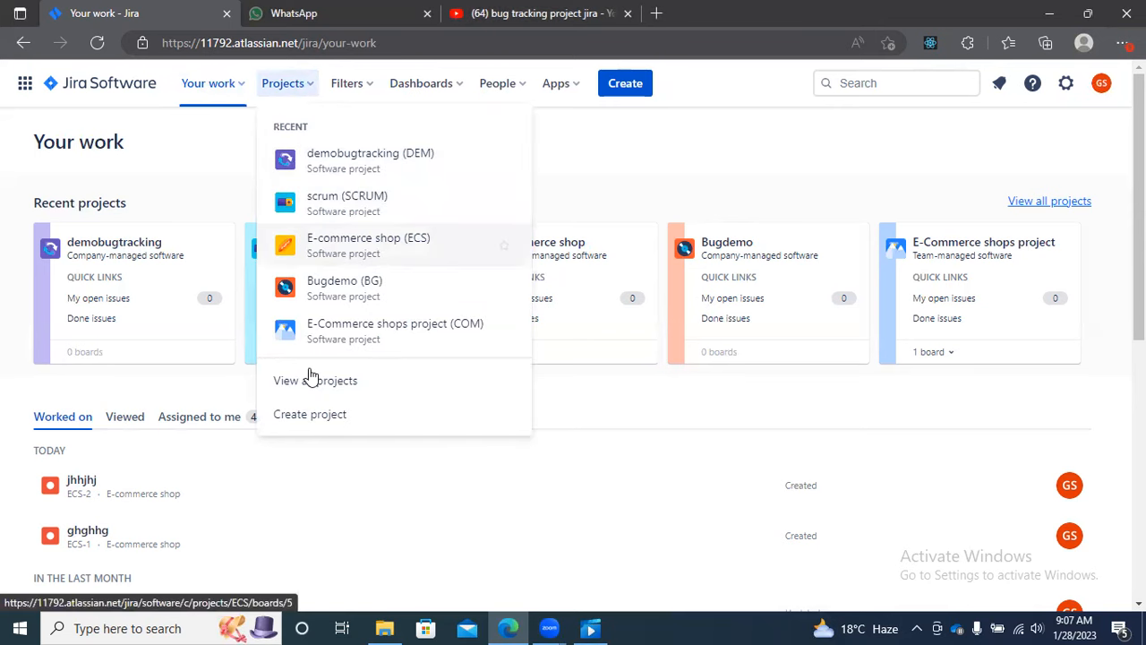
click(312, 418)
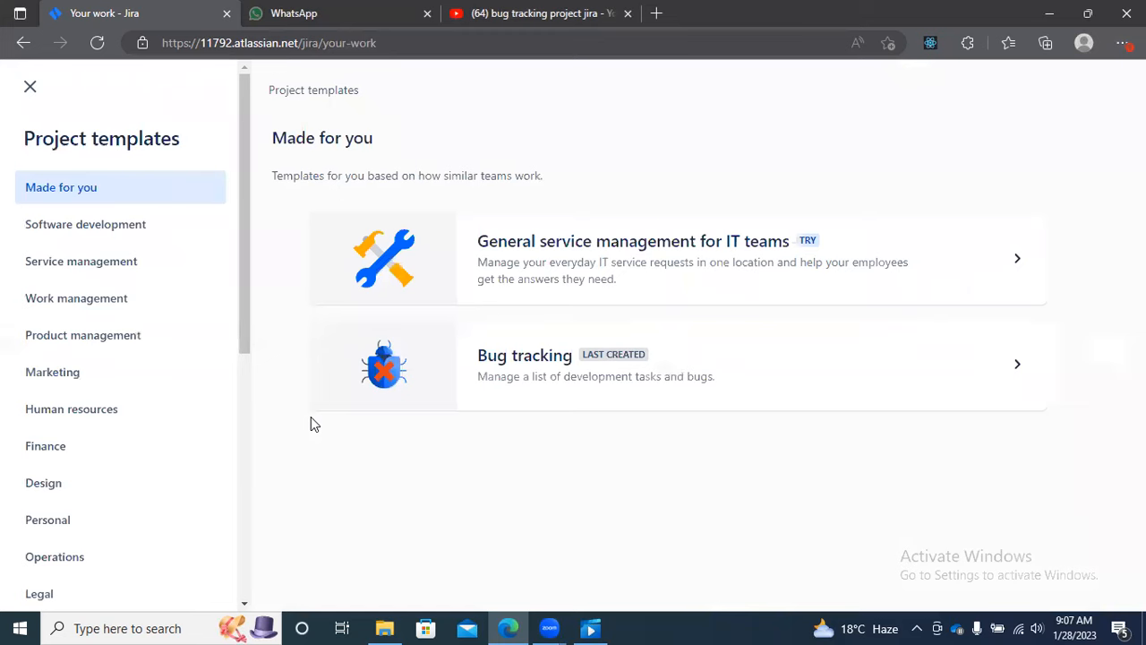
click(80, 229)
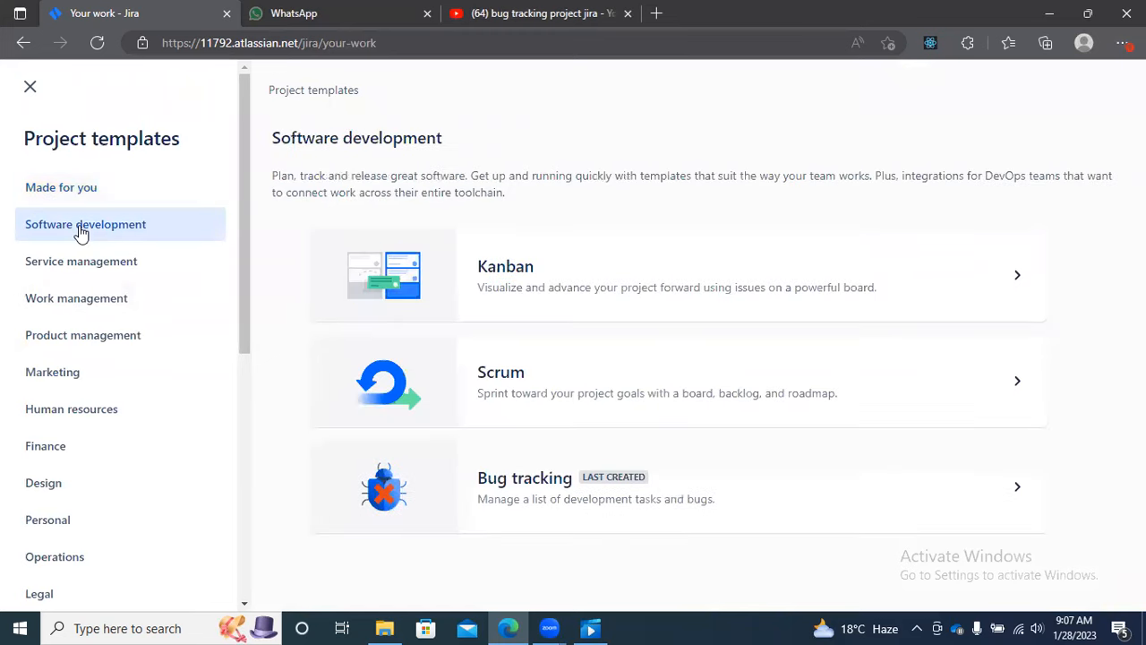
click(631, 492)
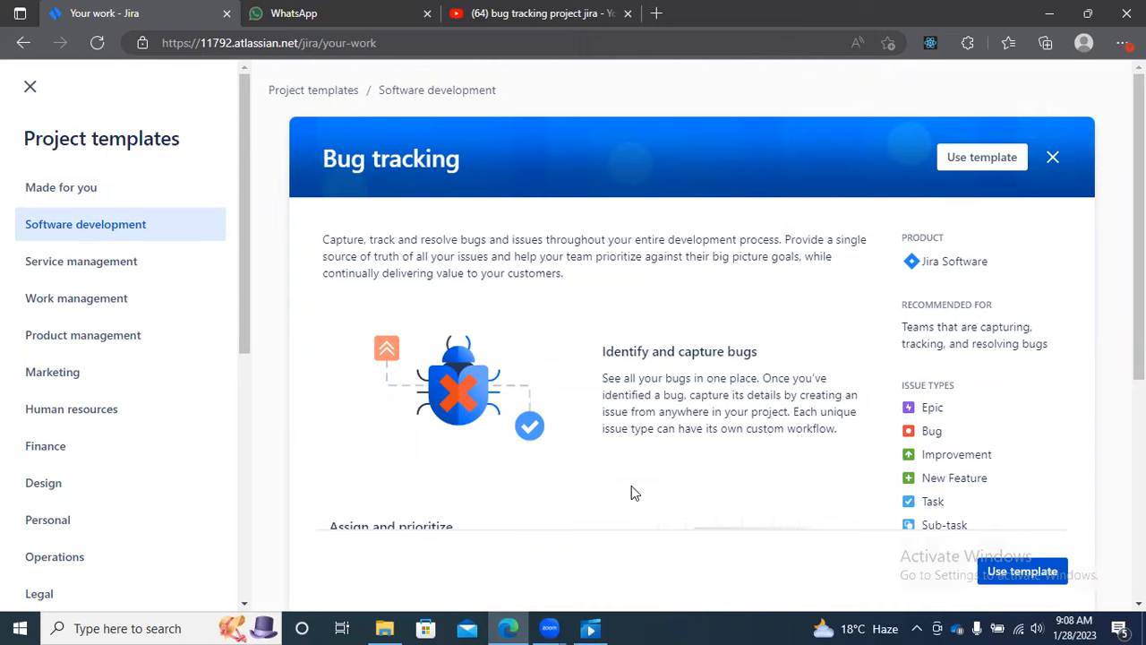
click(1023, 574)
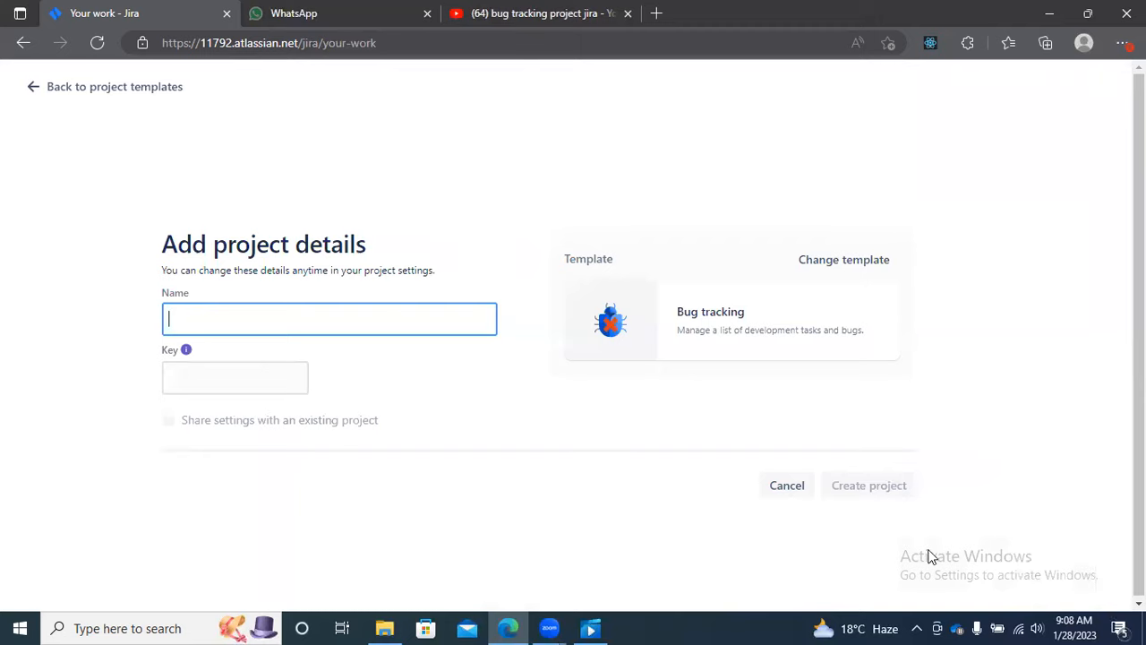
Step: Name the project "demoproject", set its key to DM, and create it
text(de)
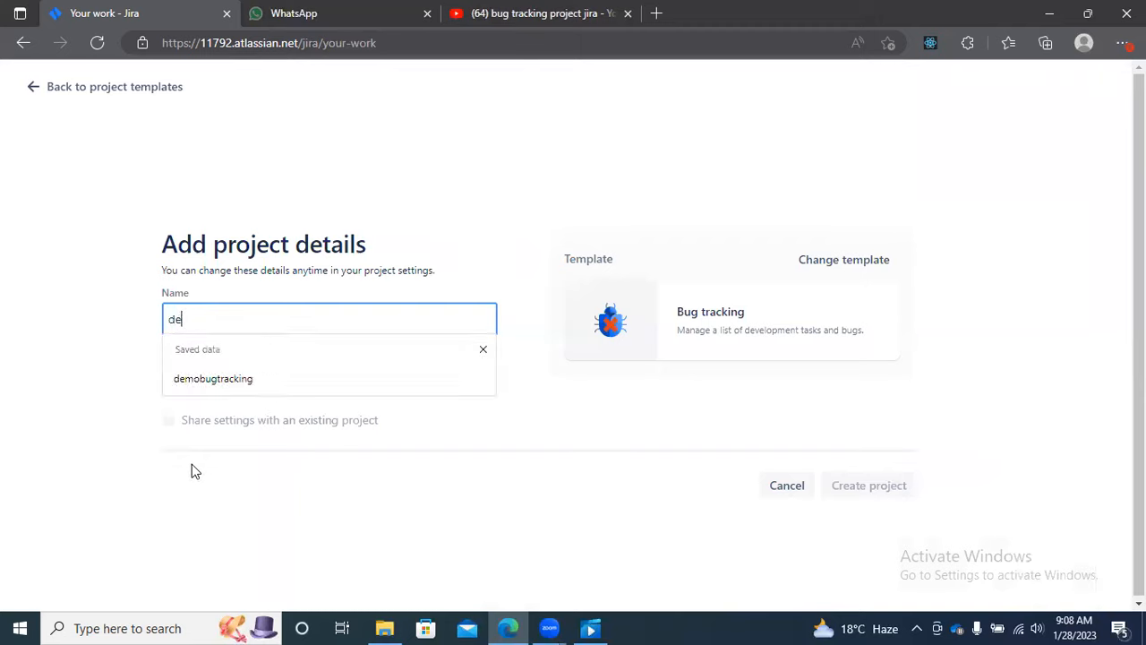
text(mop)
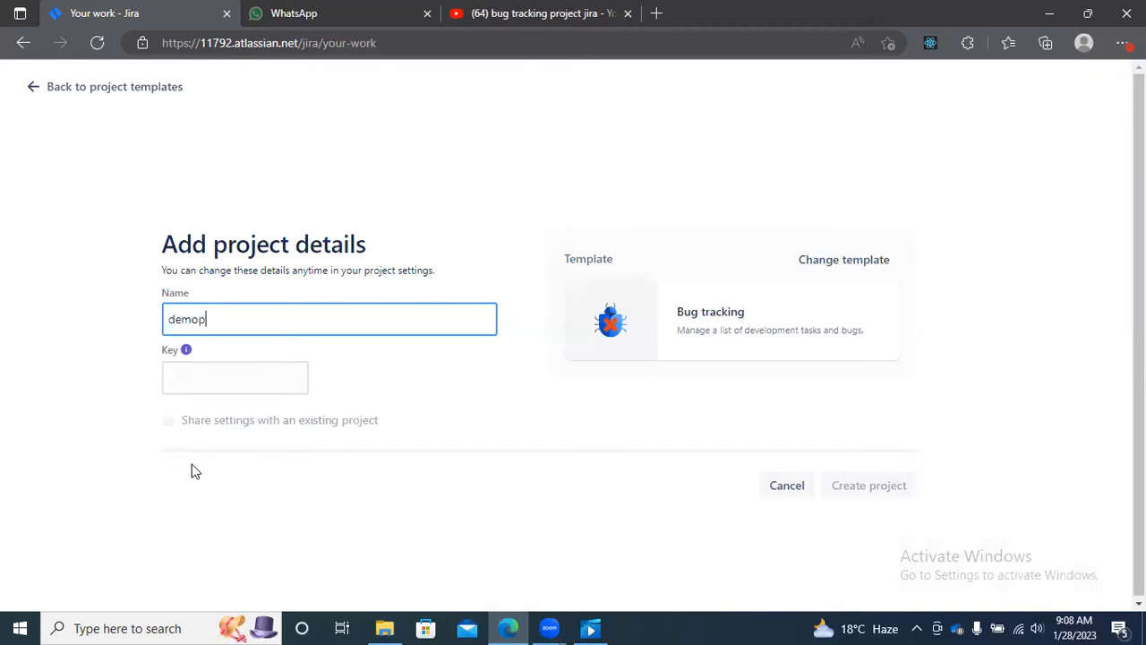
text(roject)
click(182, 379)
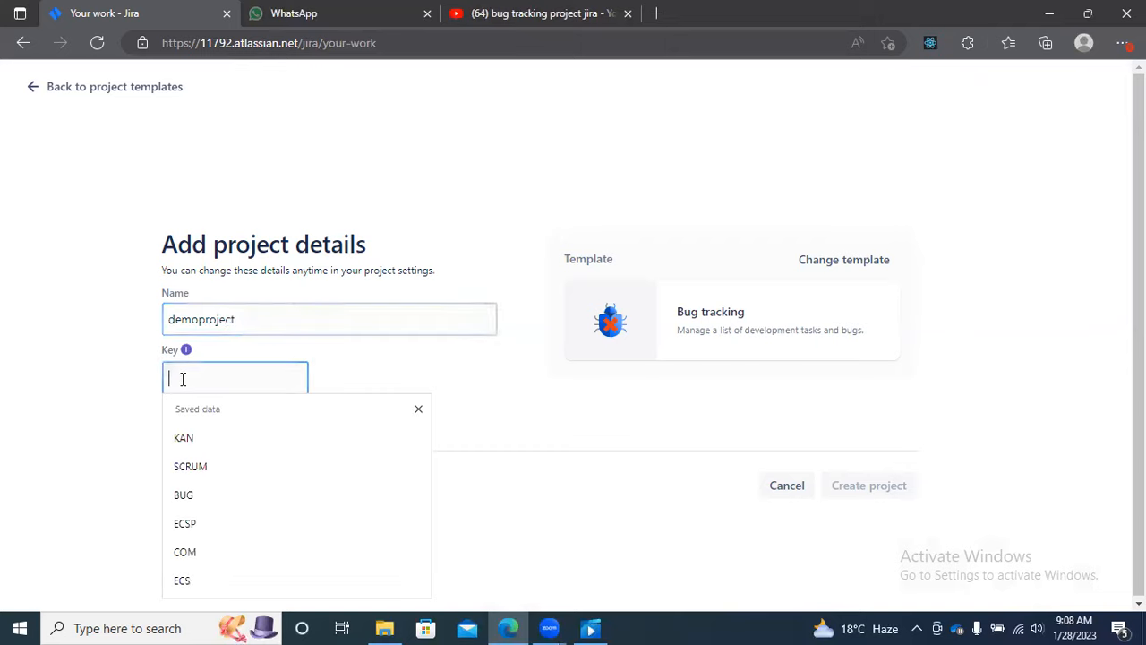
click(354, 369)
click(248, 379)
text(DM)
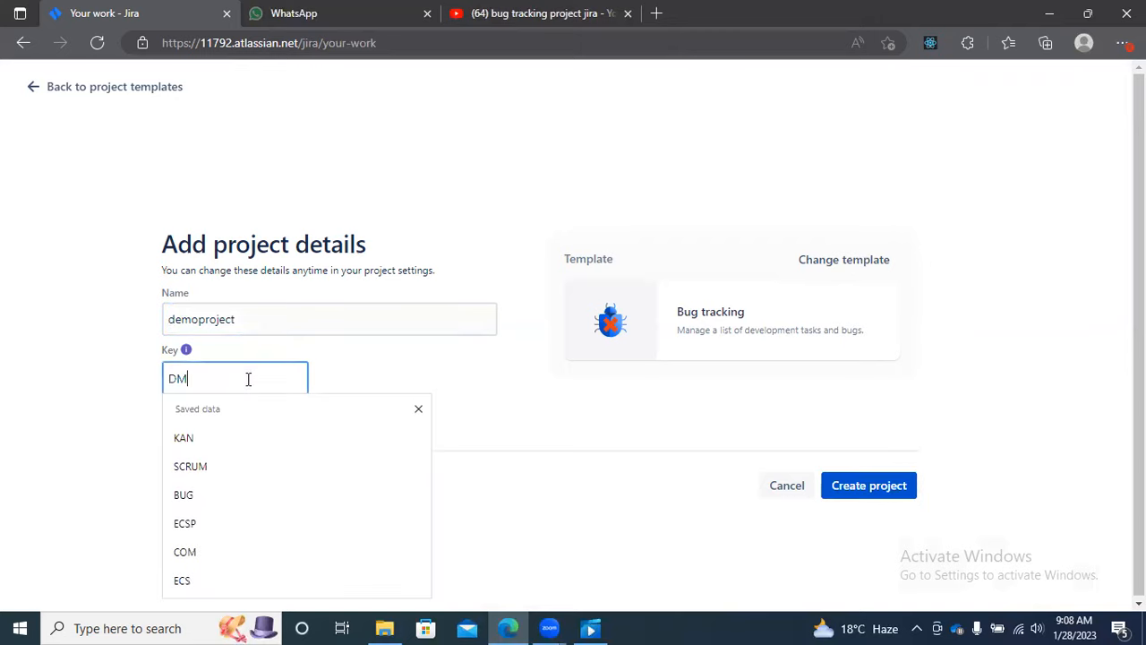
click(335, 349)
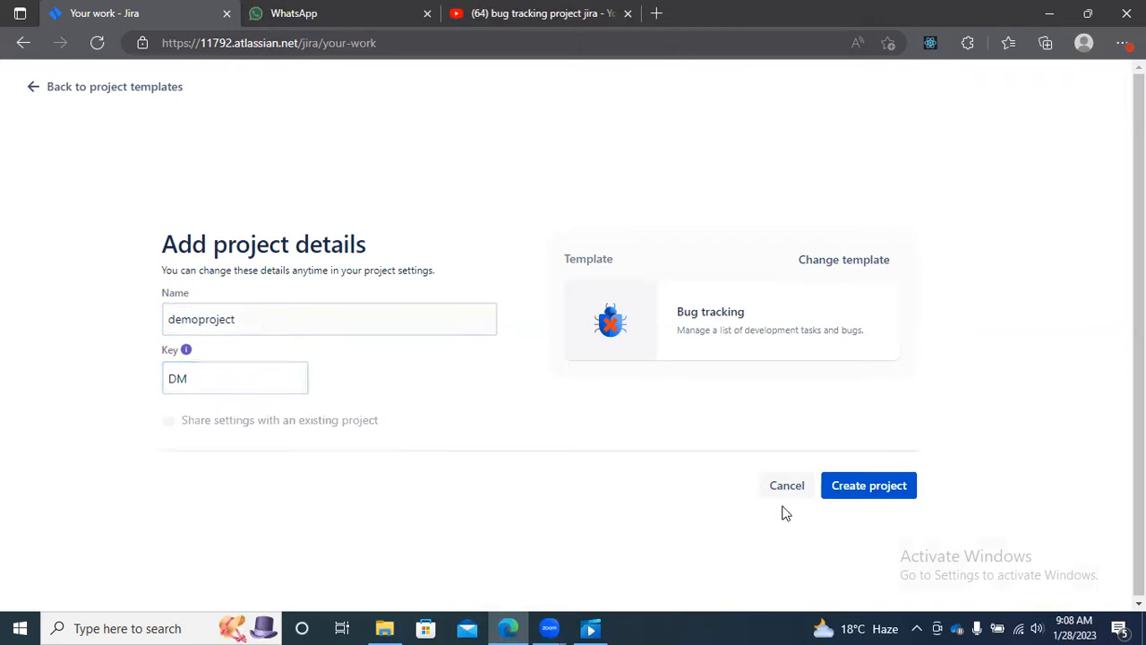
click(876, 495)
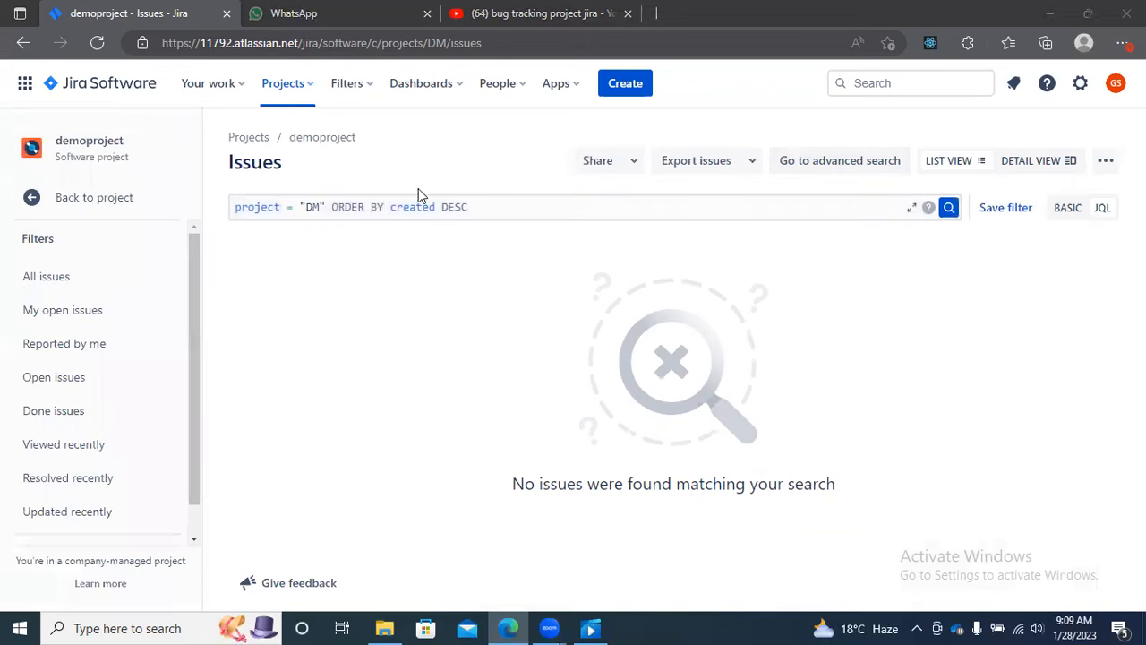
Step: Create a component named "component1" in demoproject, without a description or component lead
click(97, 202)
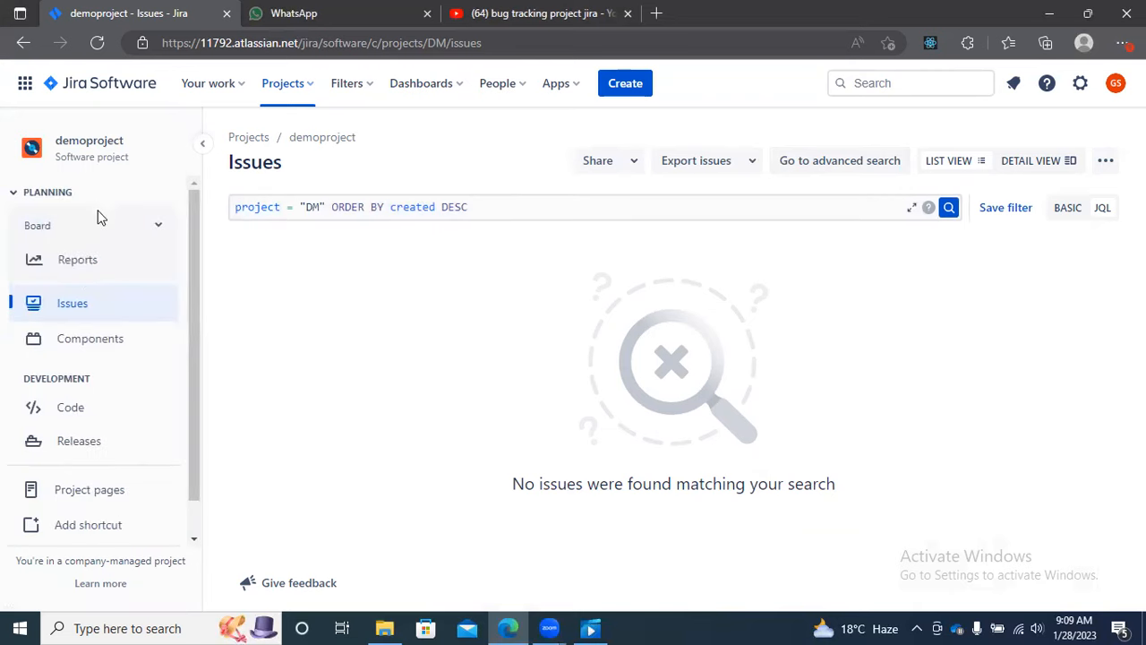
click(90, 338)
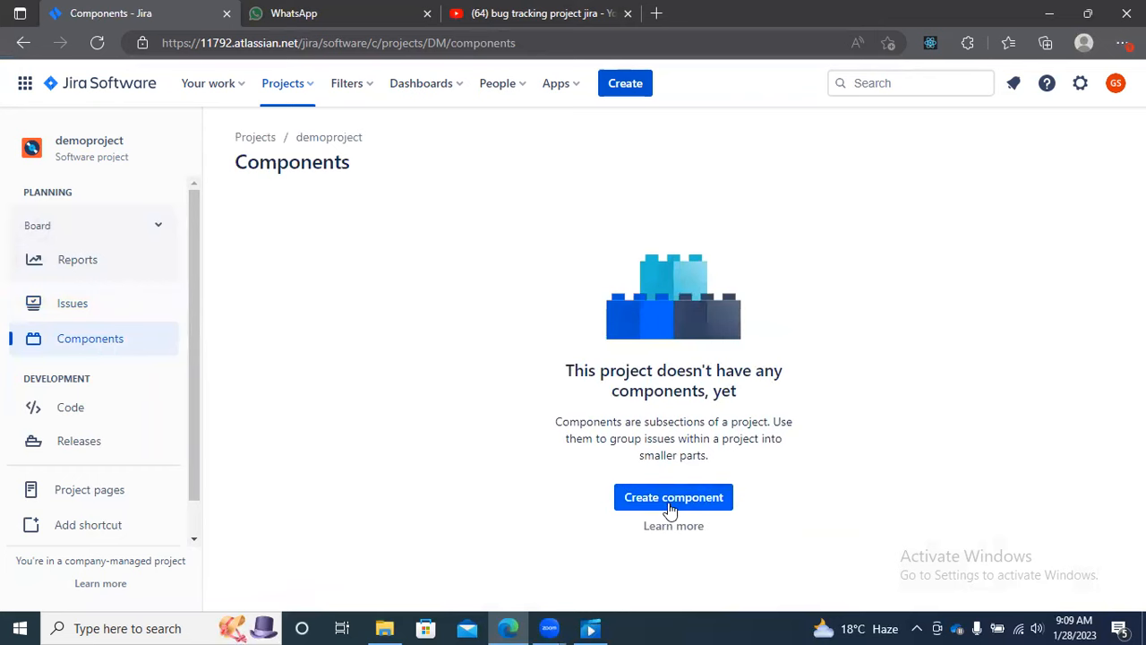
click(672, 499)
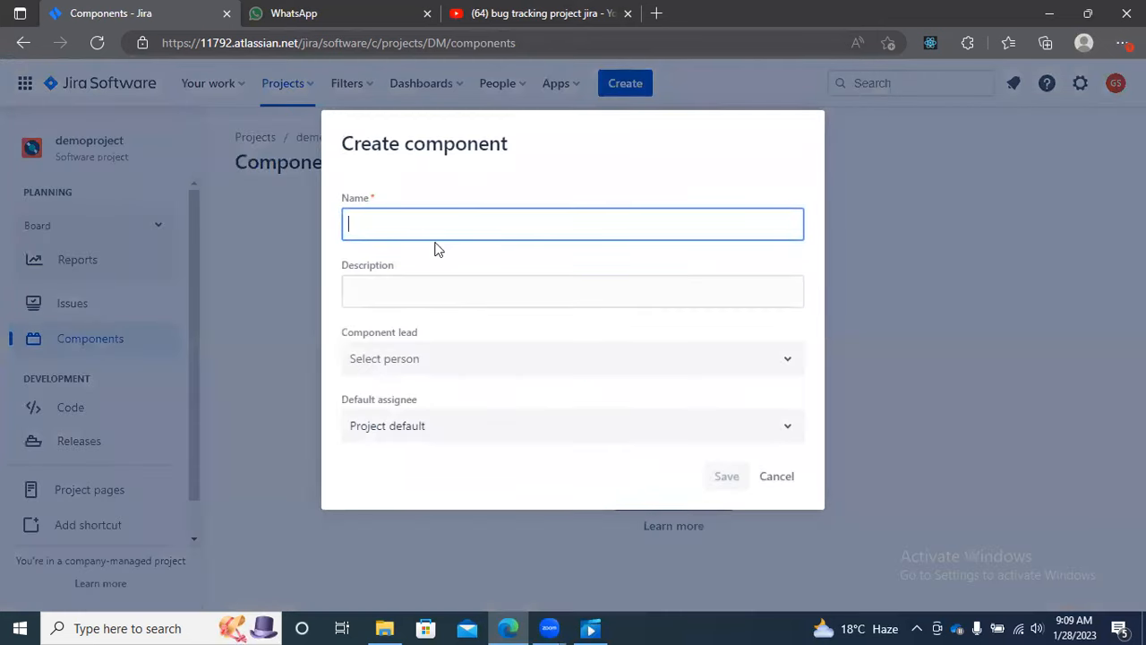
text(co)
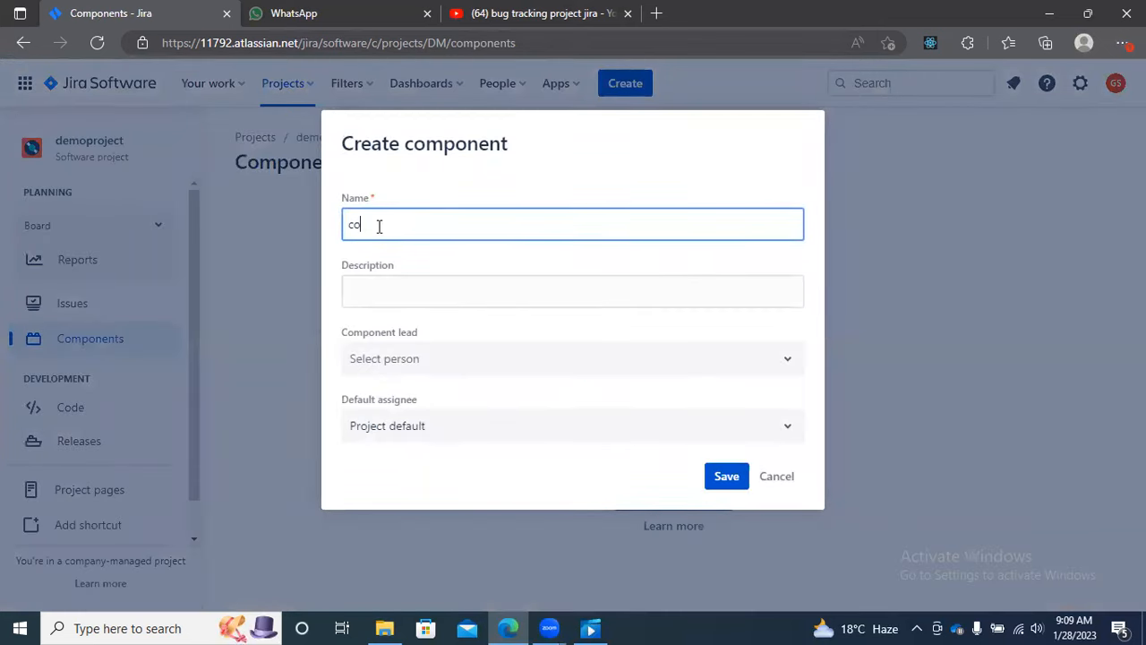
text(mponent1)
click(364, 292)
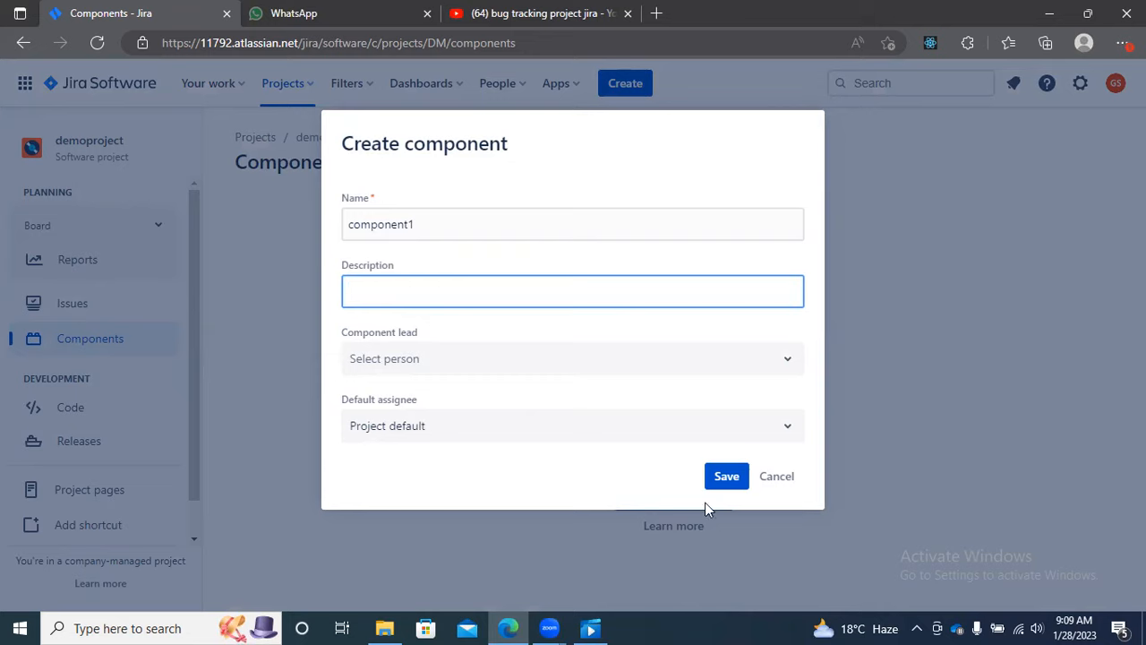
click(724, 476)
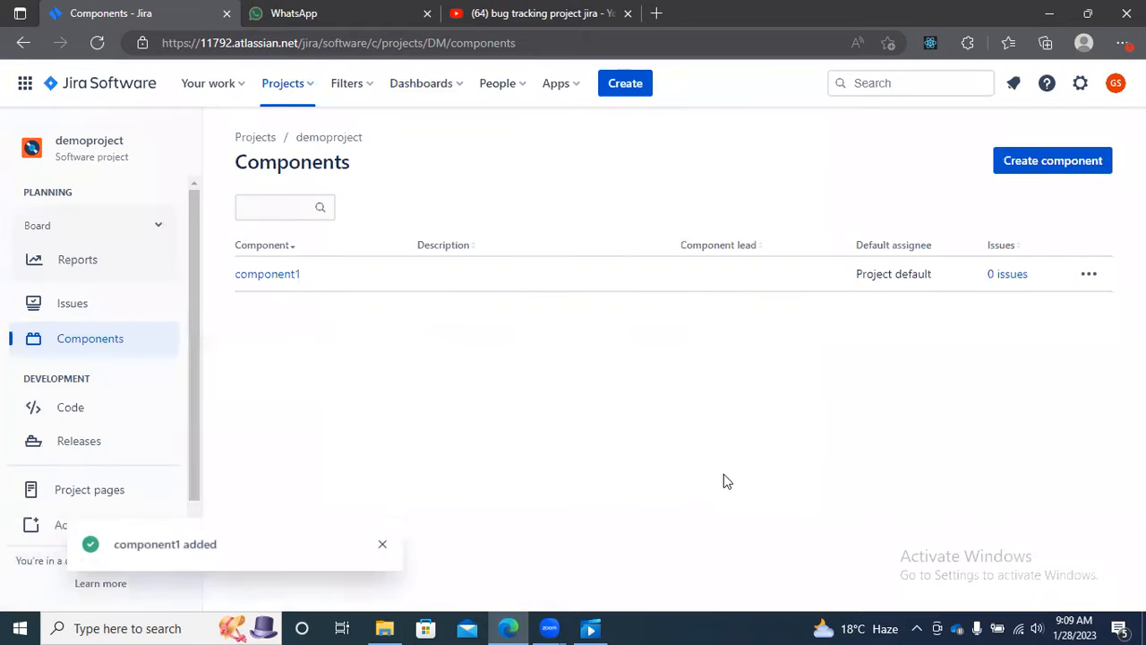
Step: Open the issue list for component1 and start a new issue in demoproject, keeping the Bug issue type
click(274, 279)
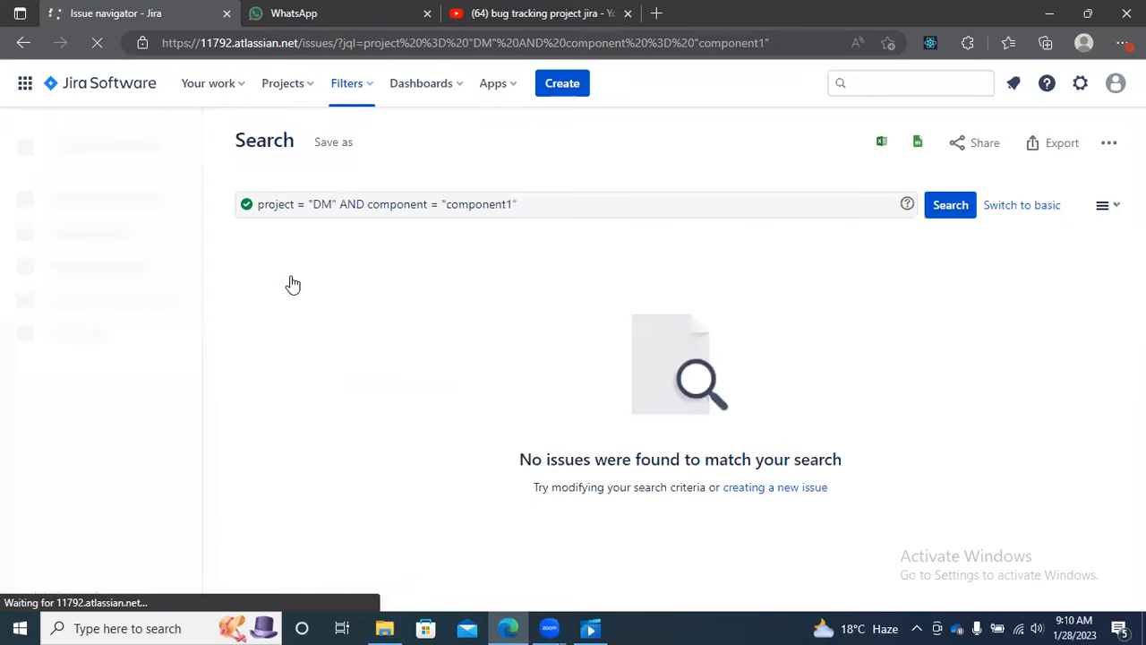
click(761, 494)
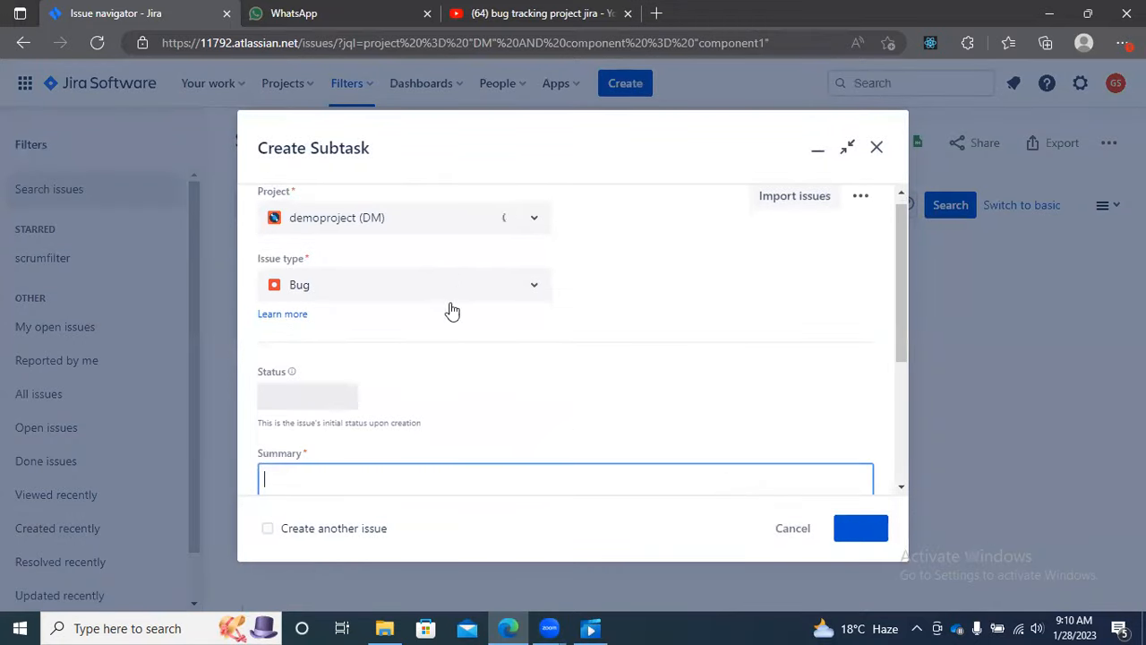
click(533, 291)
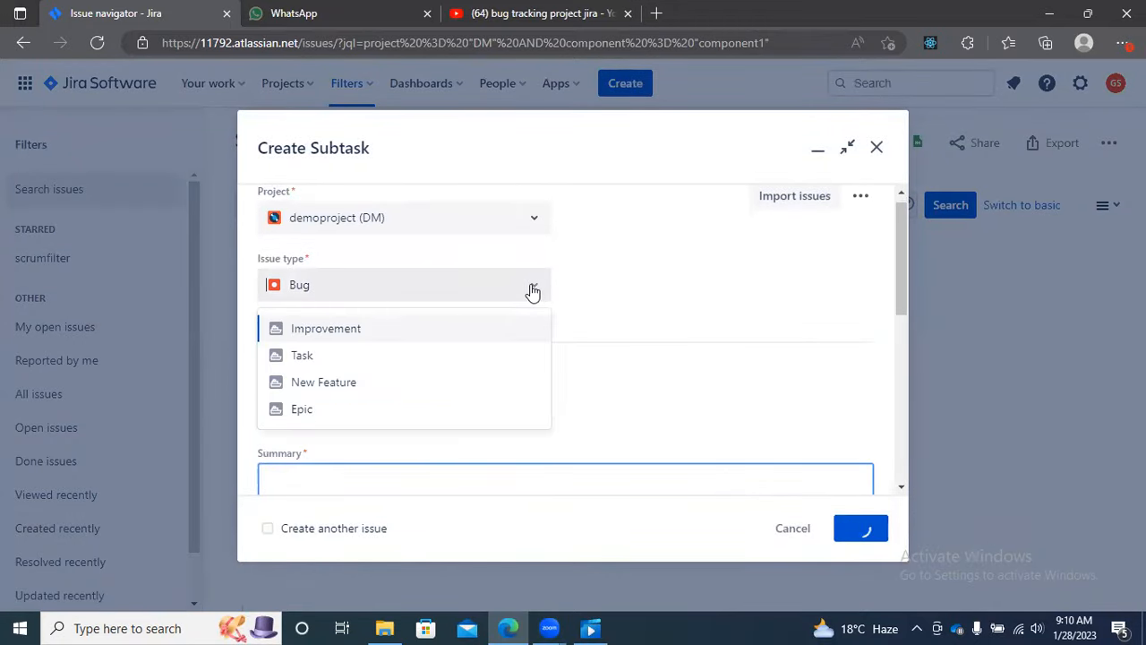
click(623, 286)
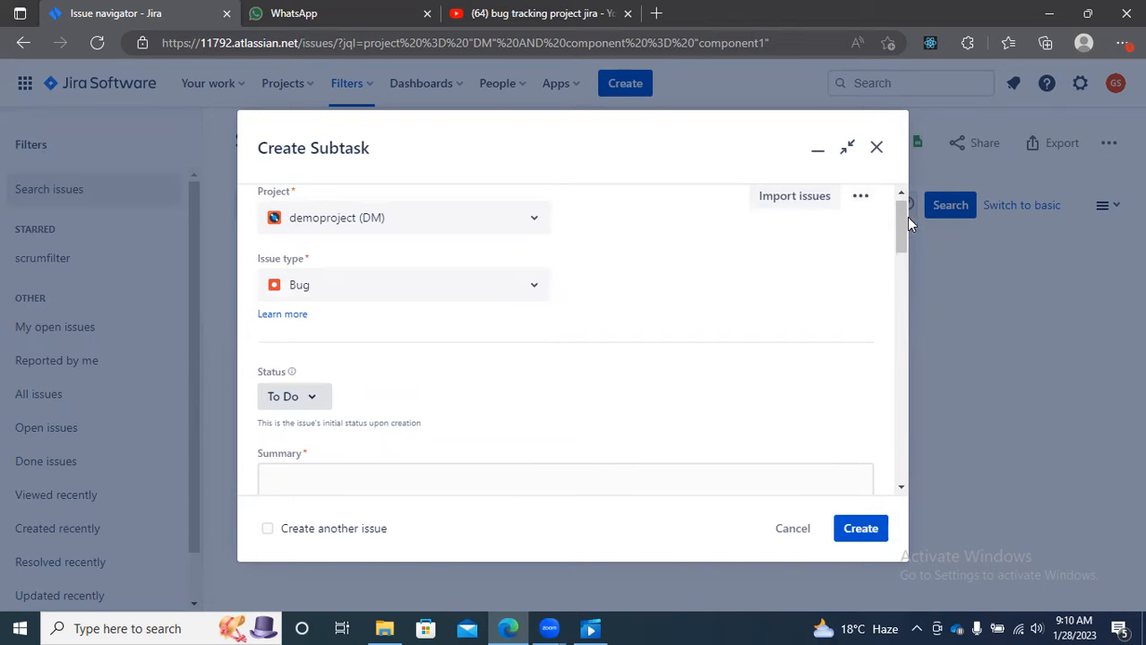
Step: Set the new issue's summary to "first bug" and its component to component1
drag(902, 219, 885, 251)
scroll(884, 251, down, 3)
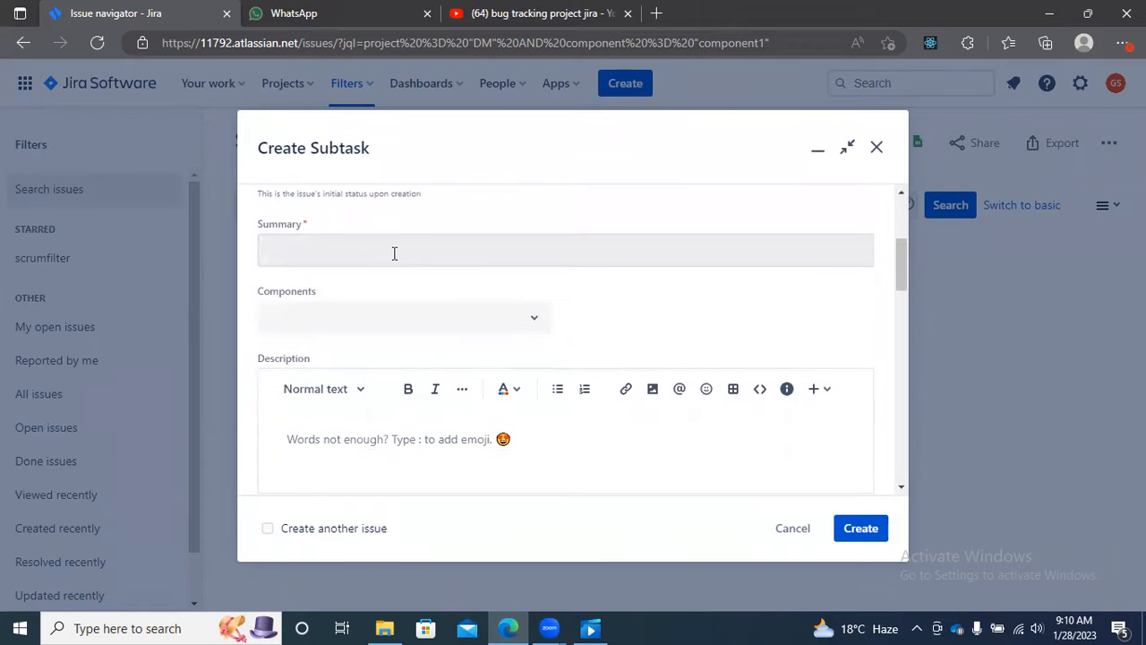
click(352, 256)
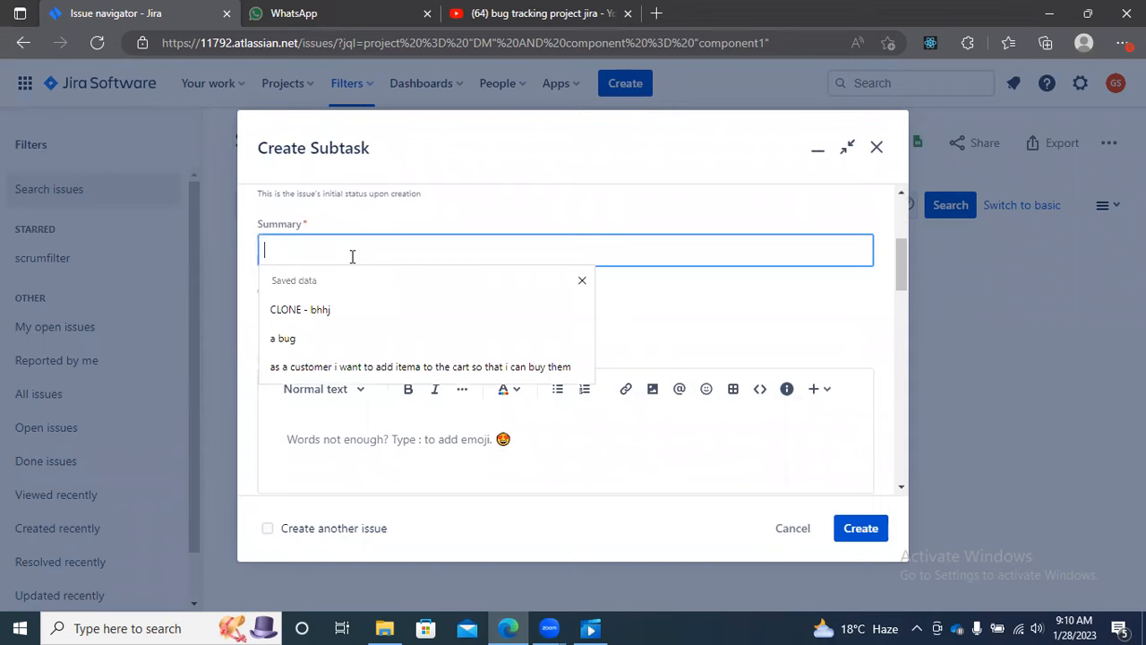
text(first bug)
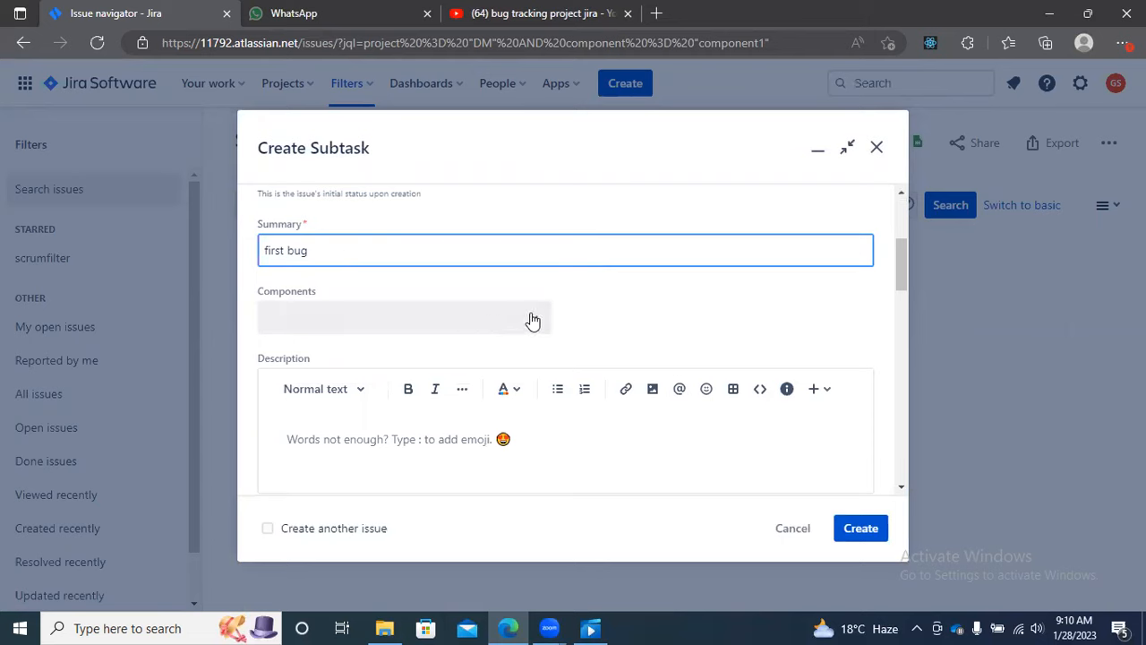
click(532, 319)
click(489, 358)
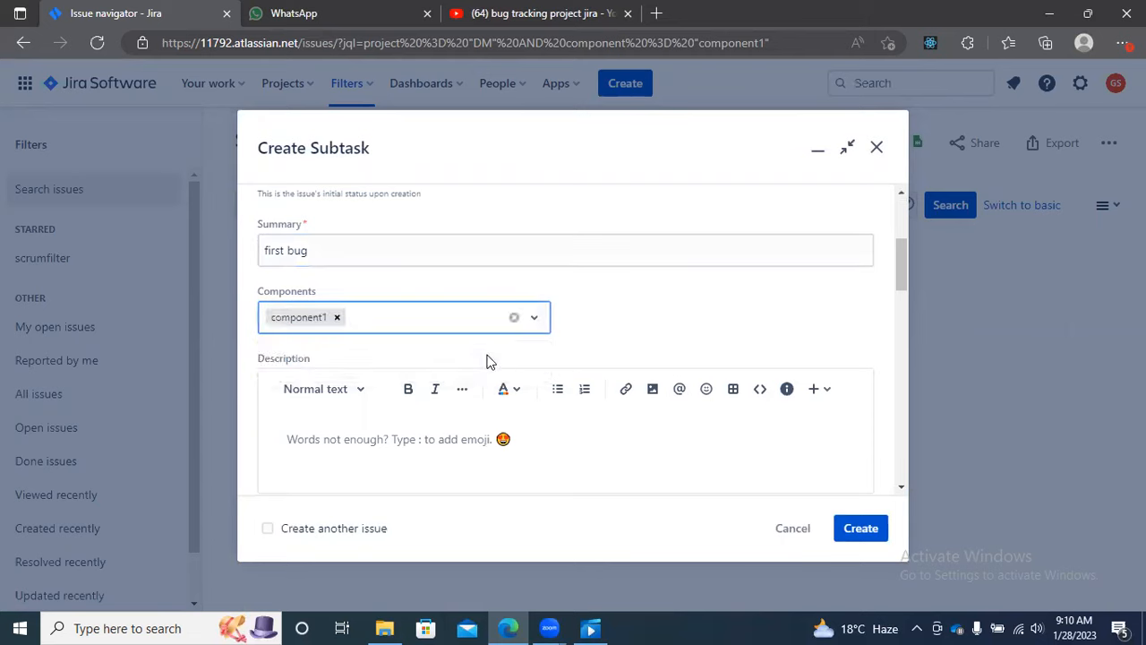
Step: Set the new issue's priority to Highest
drag(902, 266, 900, 340)
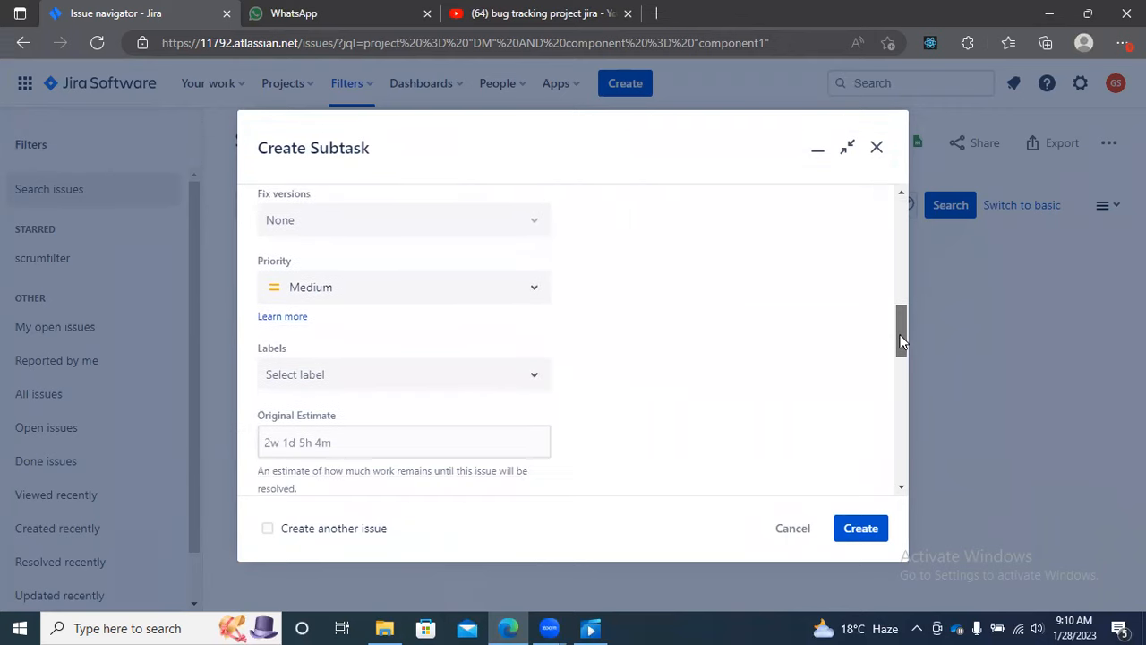
click(512, 288)
click(494, 322)
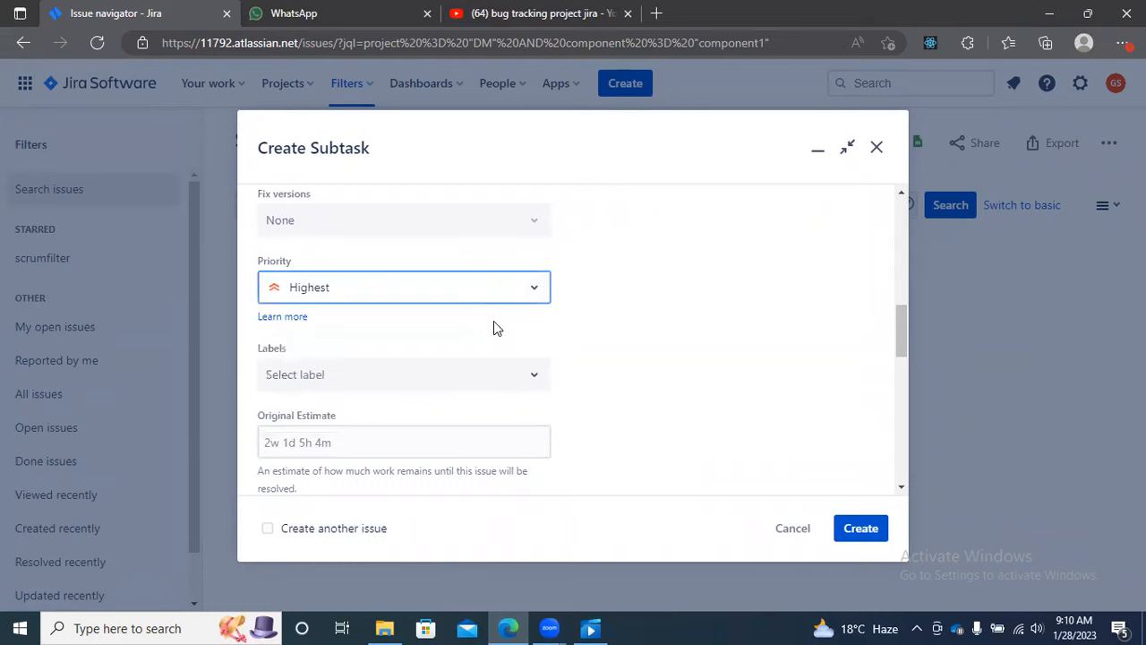
Step: Create the bug issue after reviewing its label and linked-issue options, and open its detail page
drag(904, 337, 904, 311)
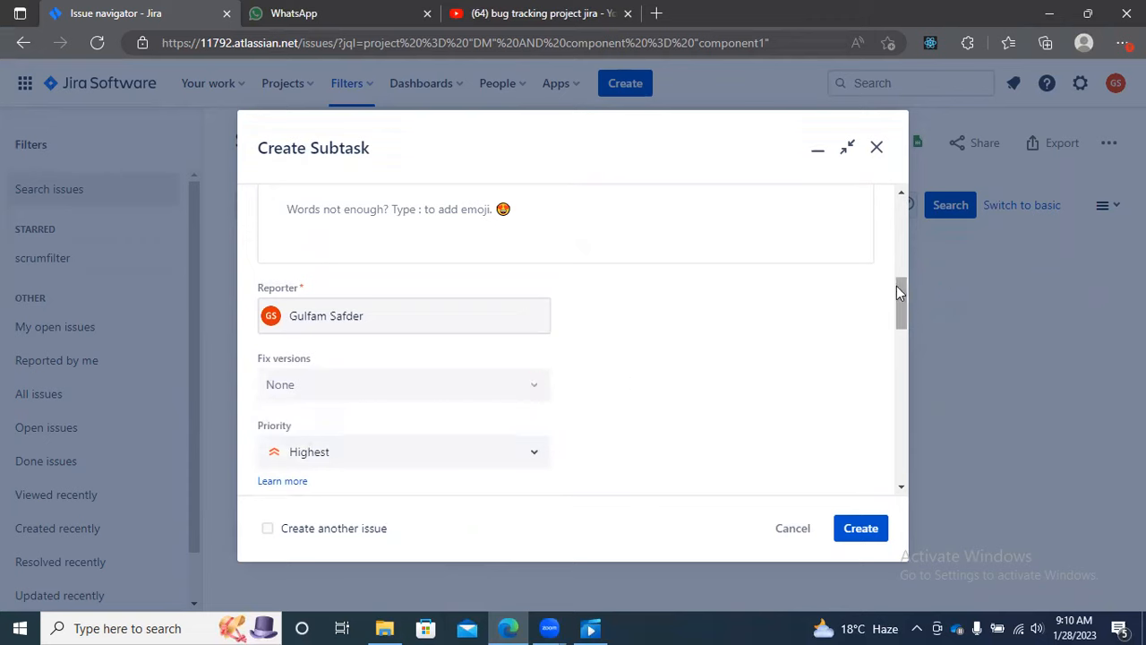
drag(901, 295, 893, 347)
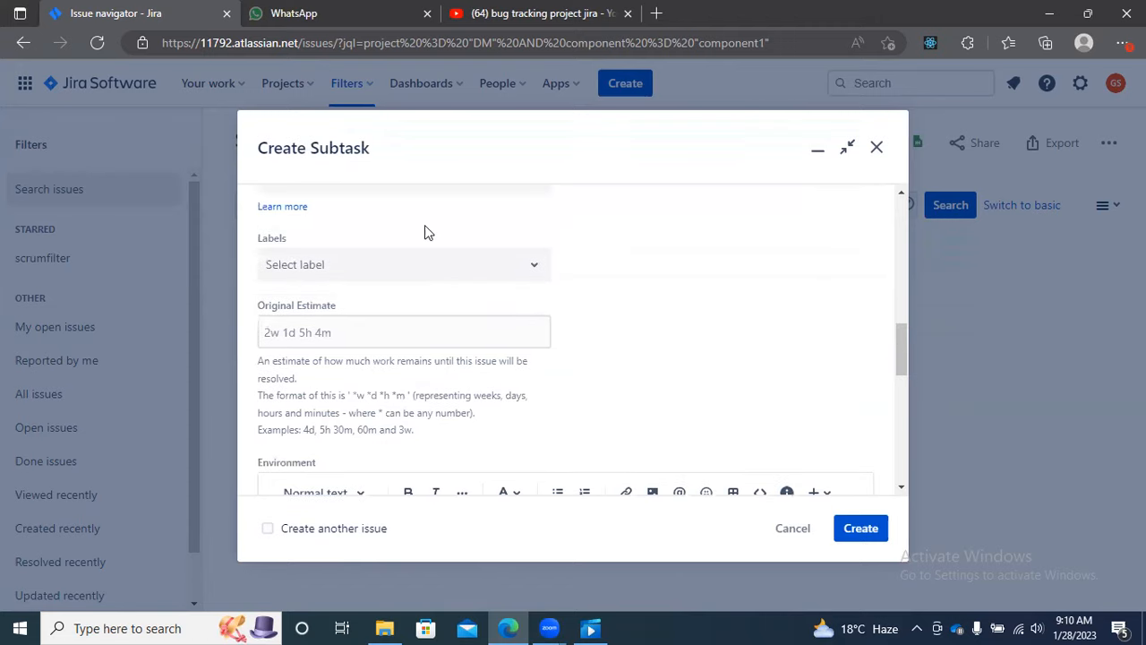
click(545, 271)
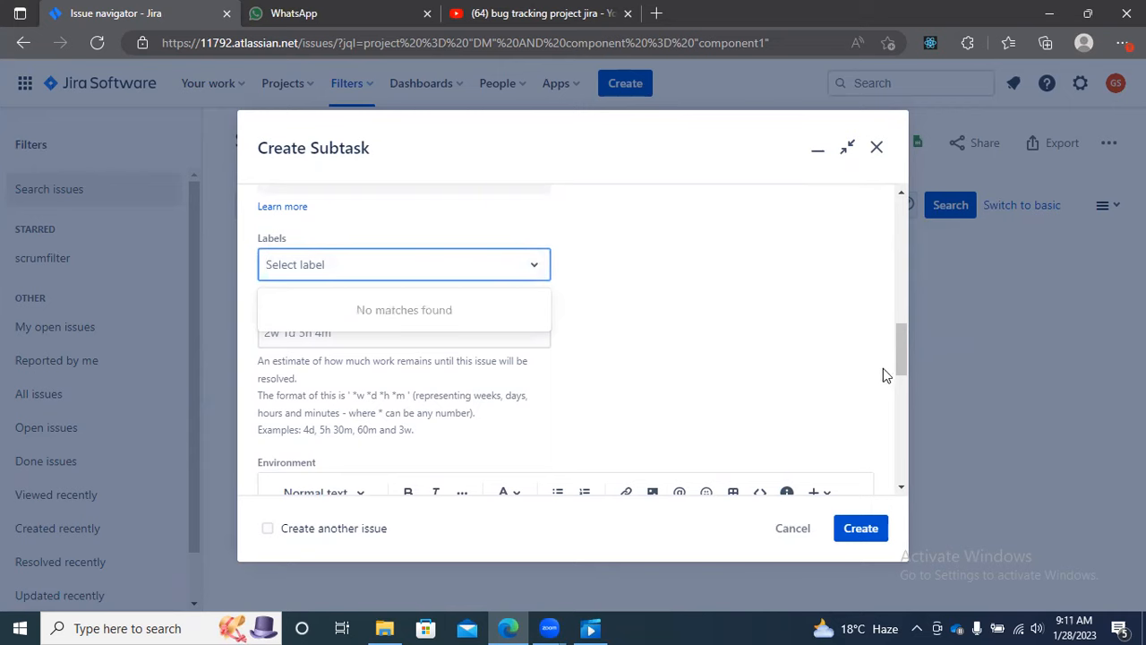
drag(900, 354, 890, 484)
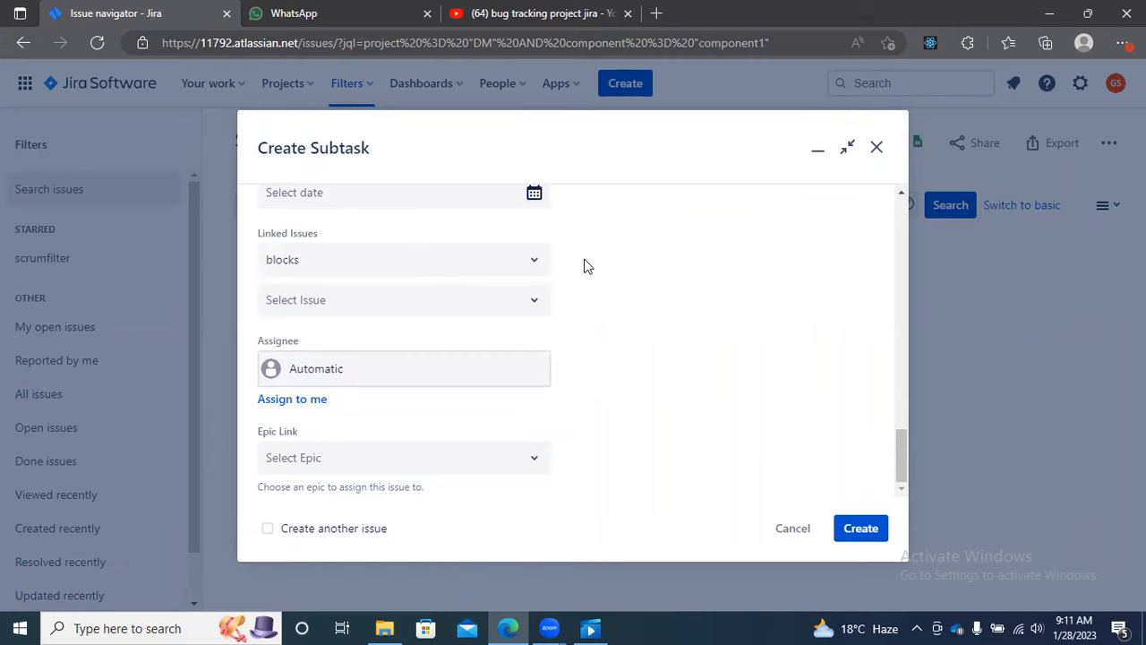
click(532, 259)
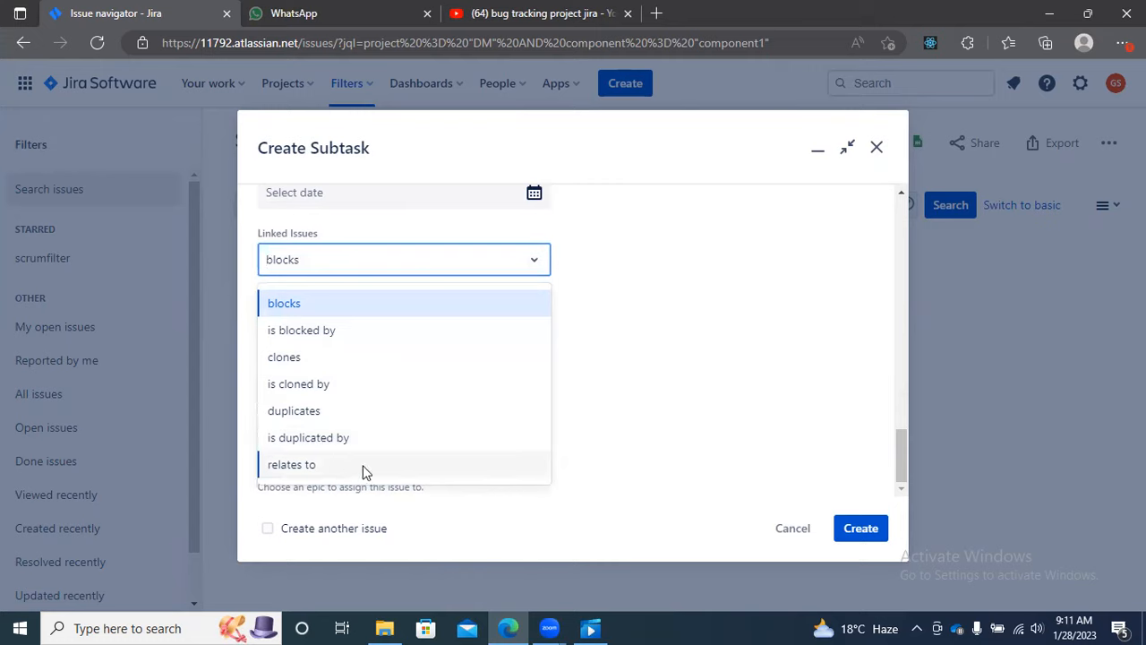
click(636, 403)
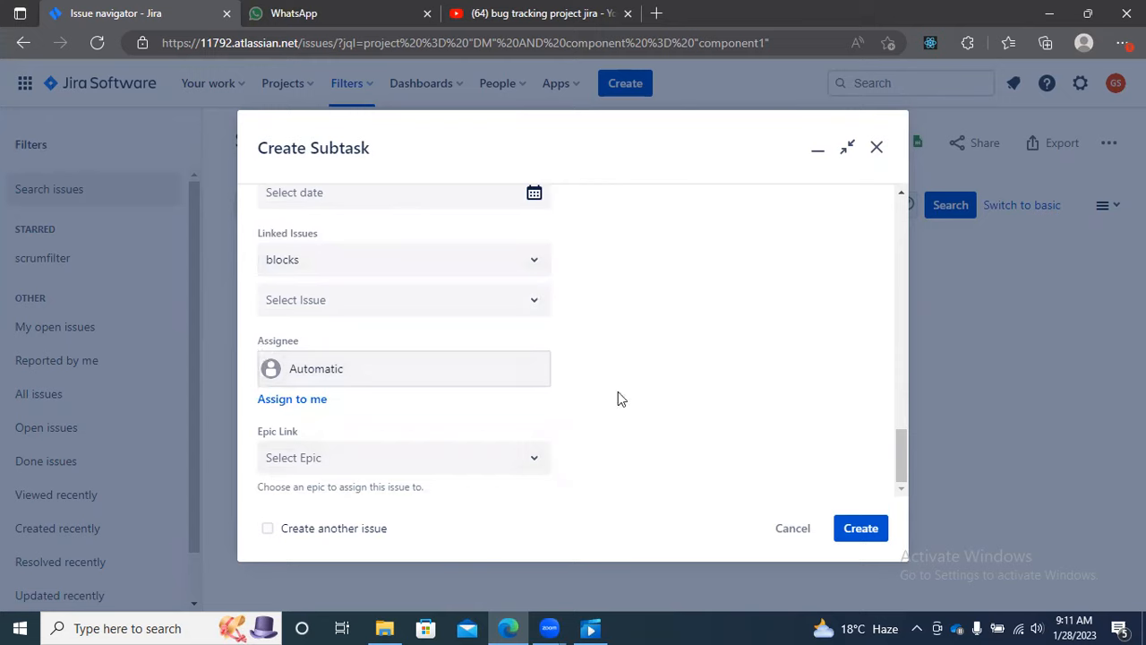
click(858, 529)
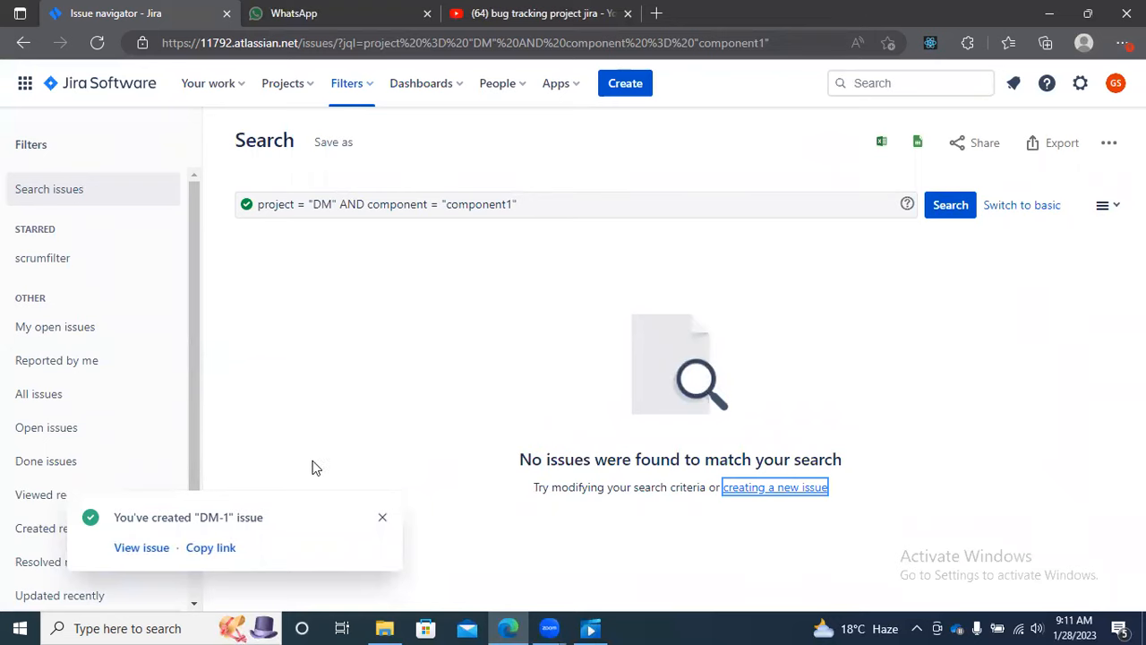
click(140, 548)
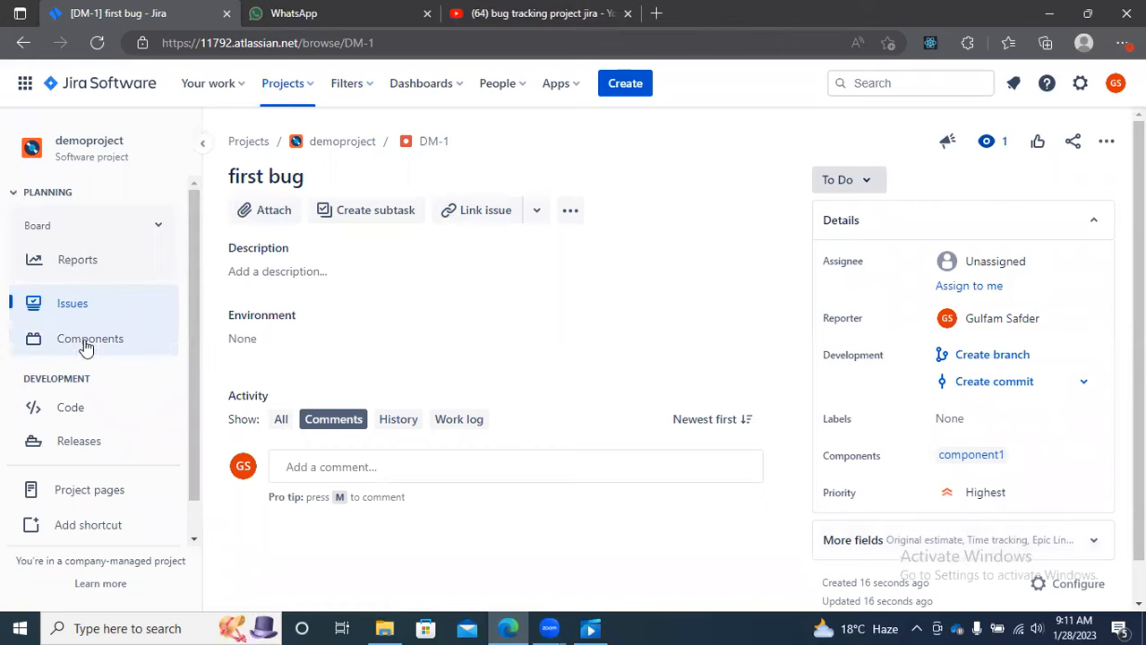
Step: List all issues of demoproject and change the status of "first bug" to In Review
click(75, 309)
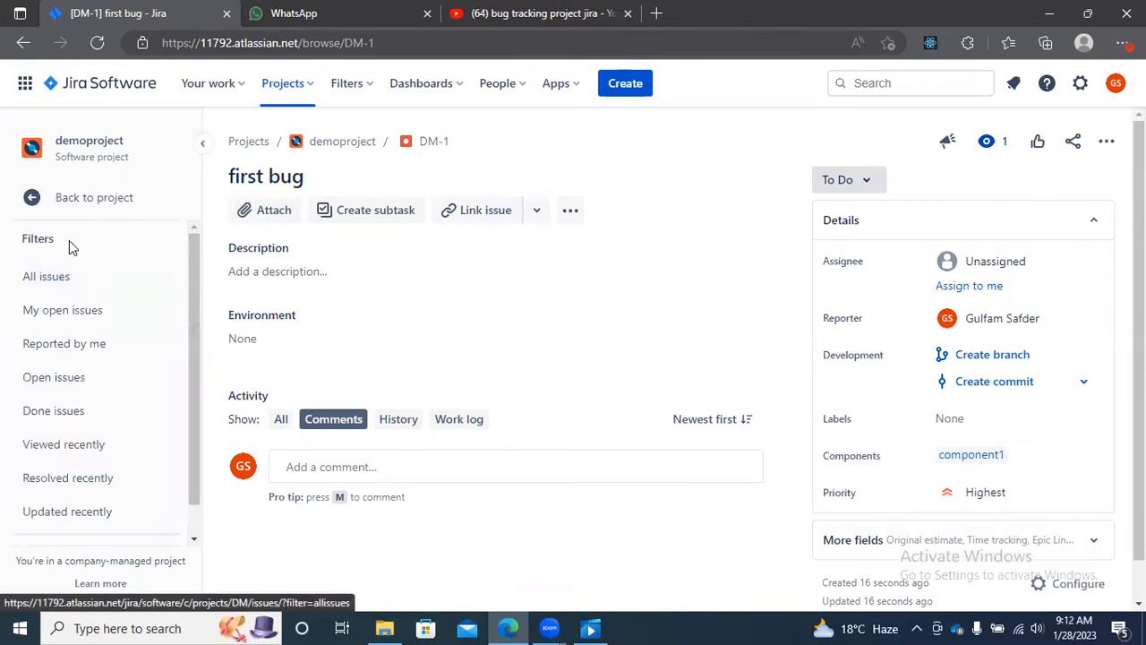
click(66, 283)
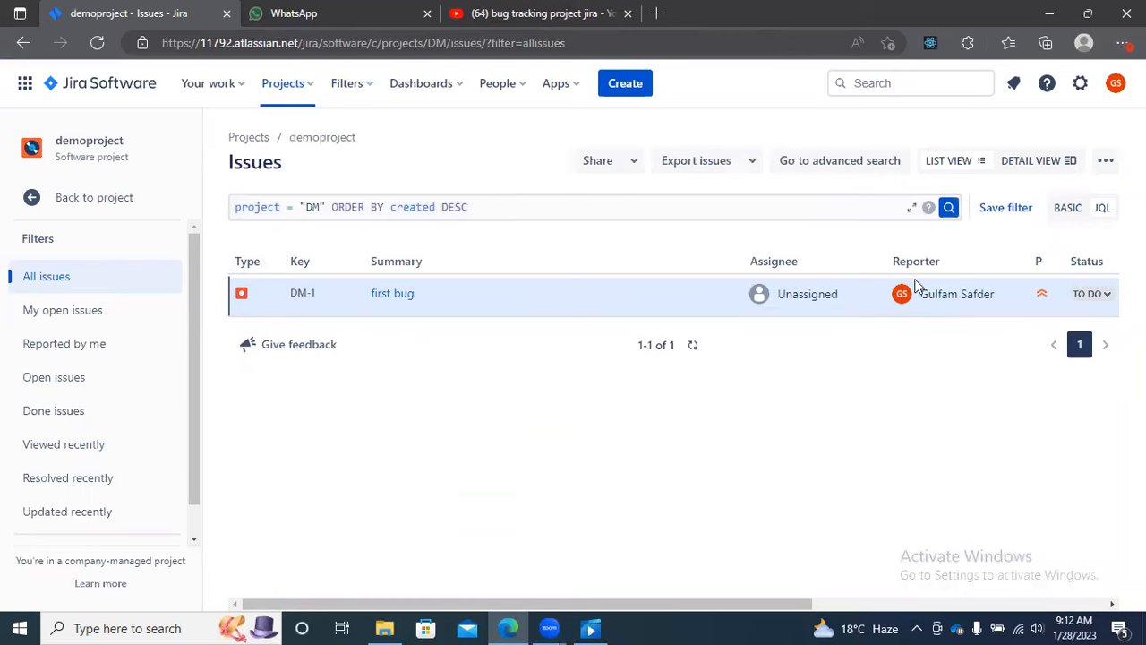
click(1104, 298)
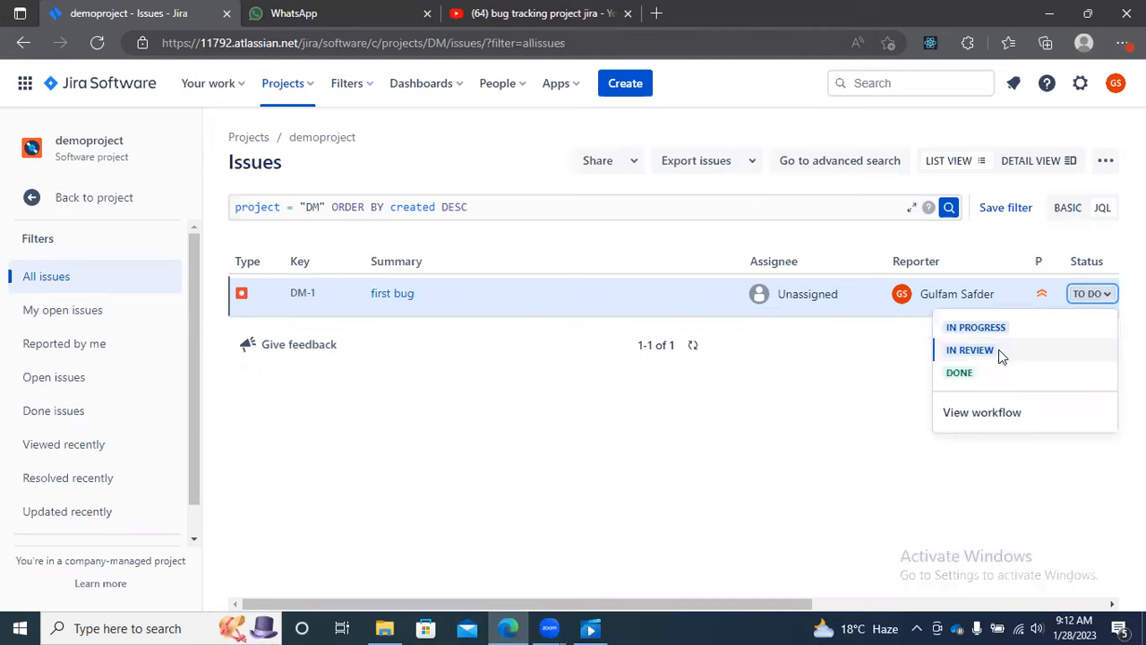
click(1000, 352)
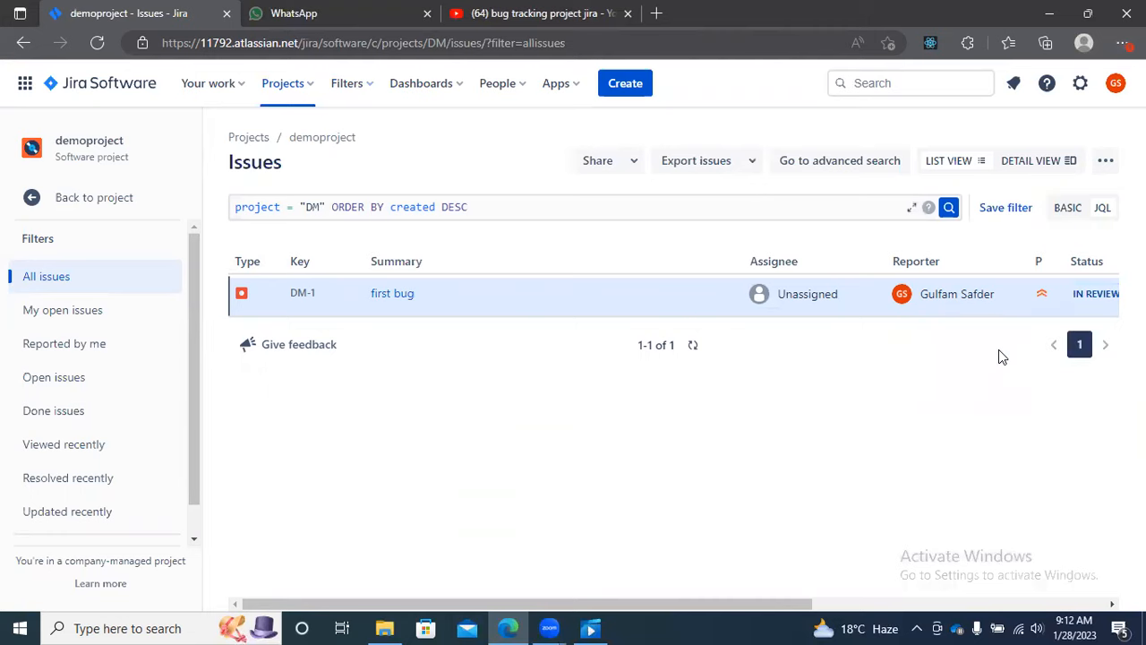
Step: Move the status of "first bug" through In Progress and In Review to Done in the issue list
click(1103, 298)
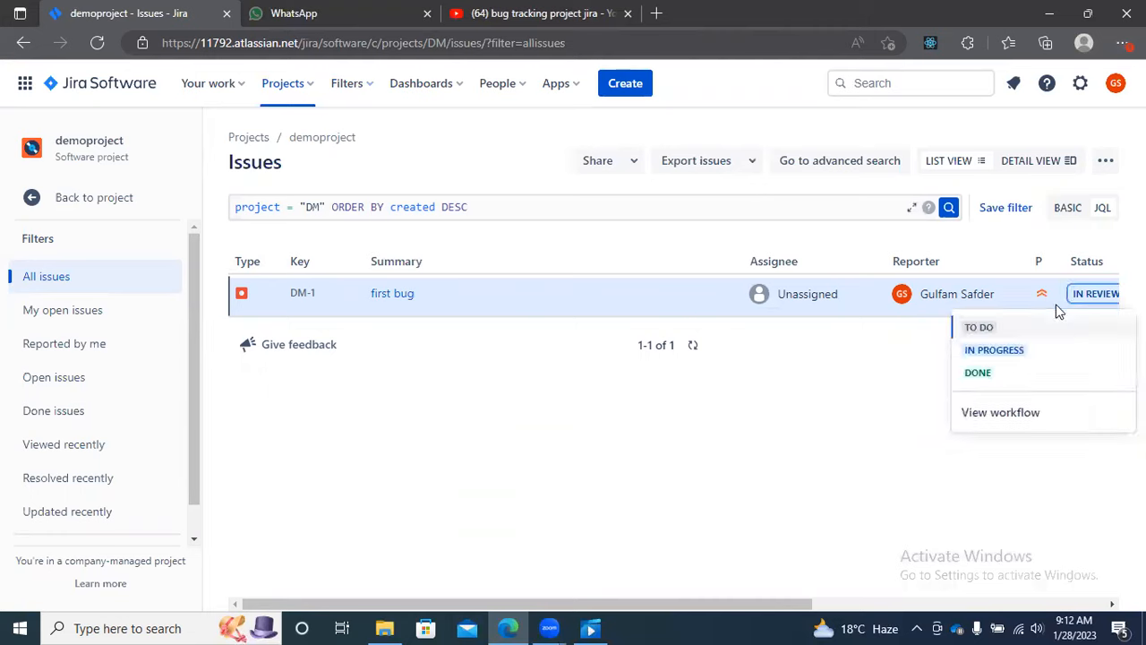
click(995, 353)
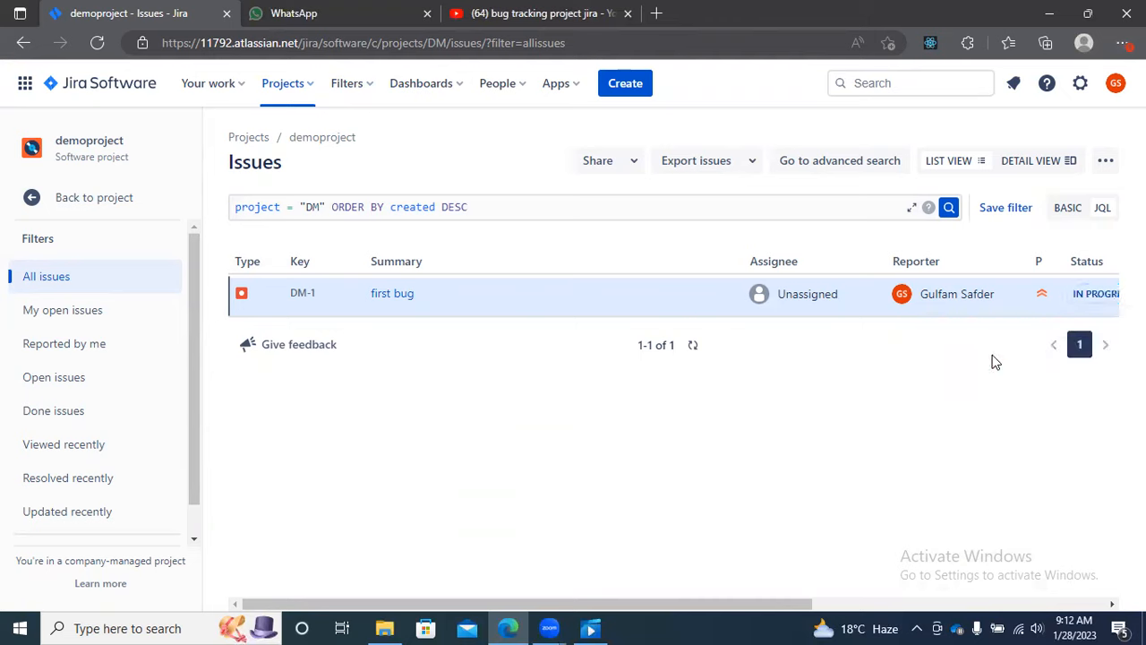
click(1103, 296)
click(1044, 351)
click(1098, 299)
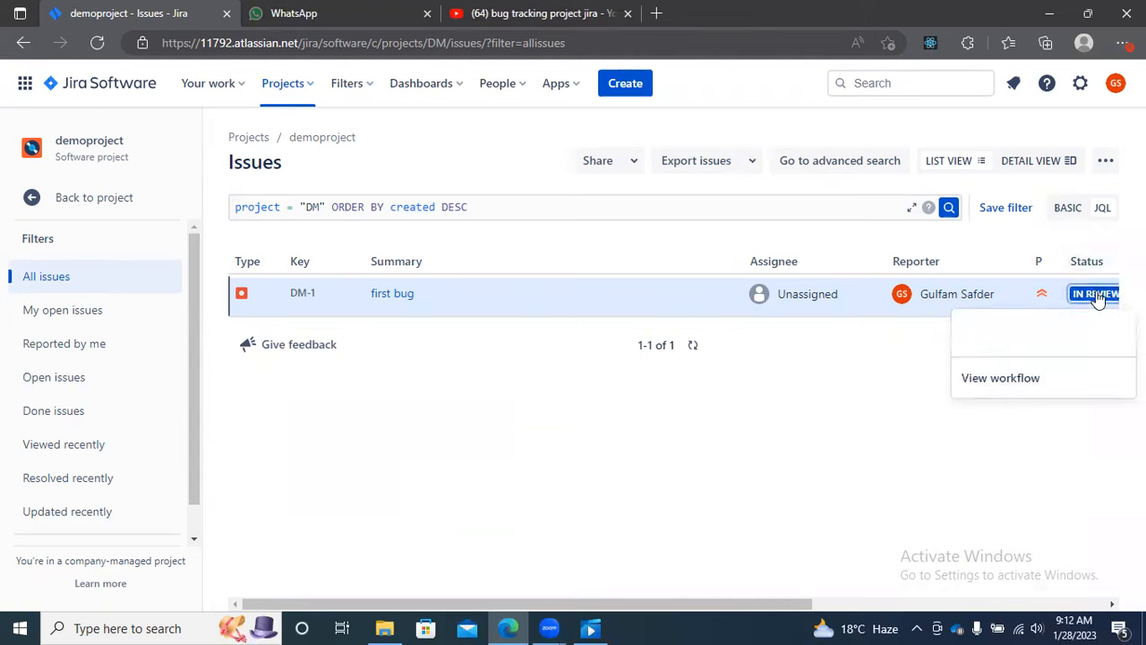
click(989, 376)
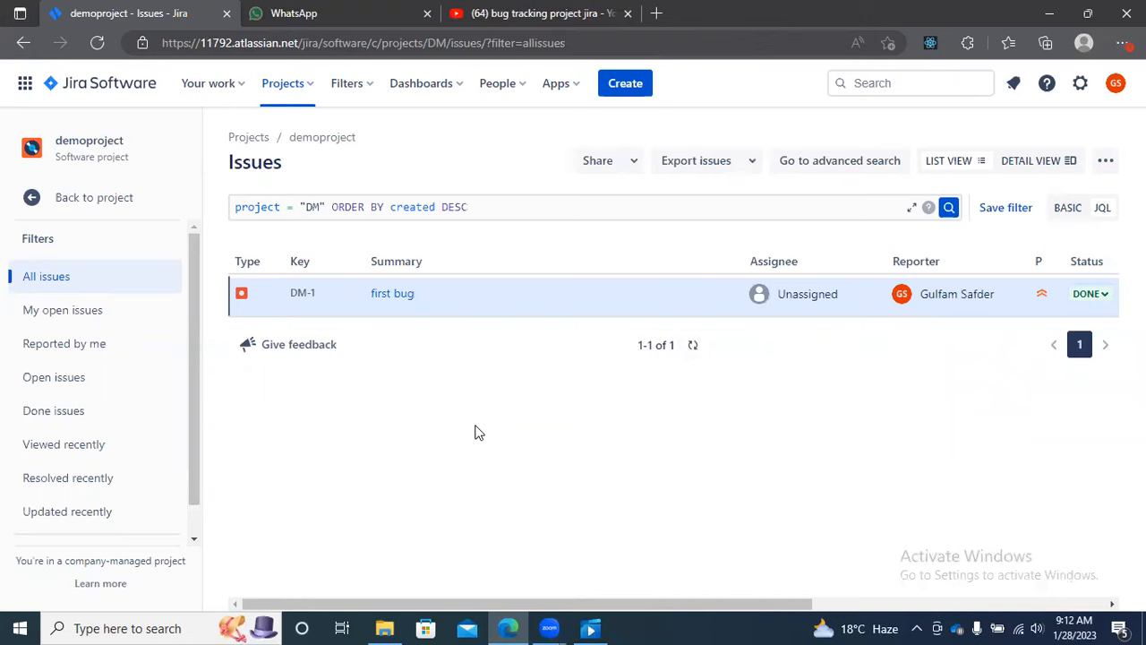
Step: View the project's issues under the My open issues, Reported by me and Open issues filters, and return to the project navigation
click(72, 319)
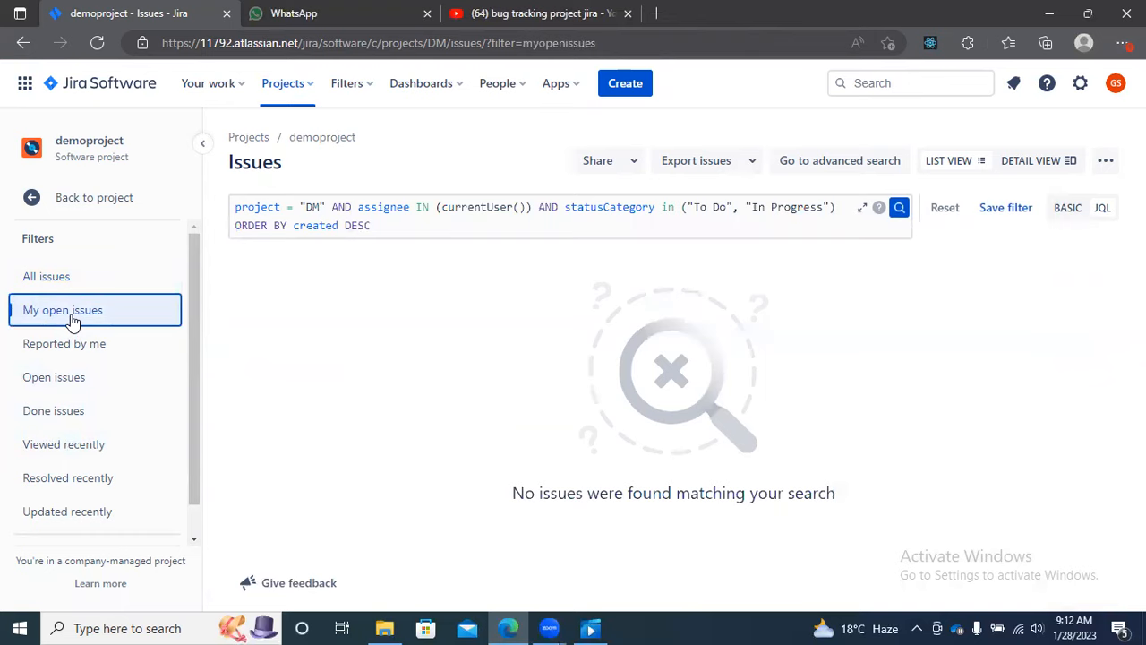
click(72, 346)
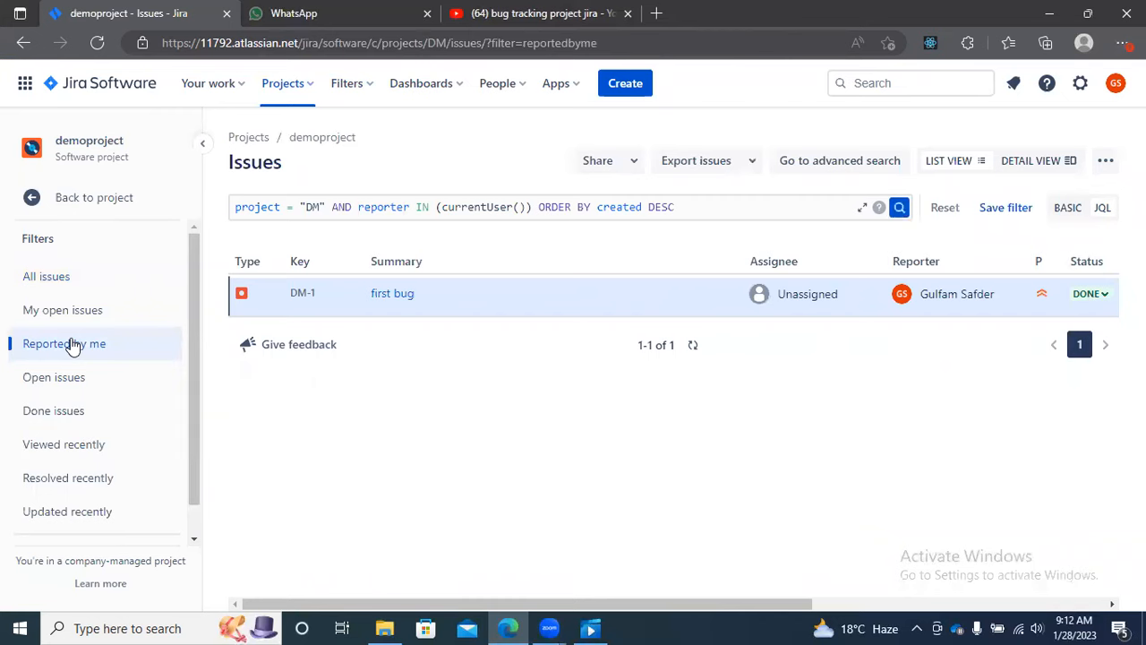
click(73, 376)
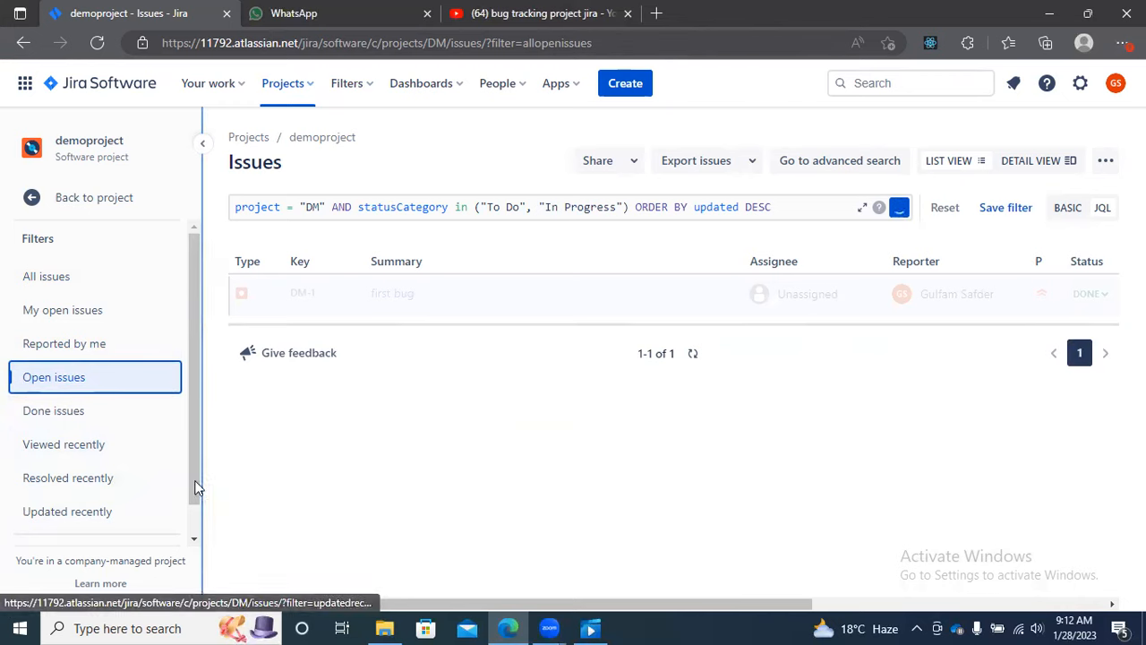
drag(196, 482, 195, 325)
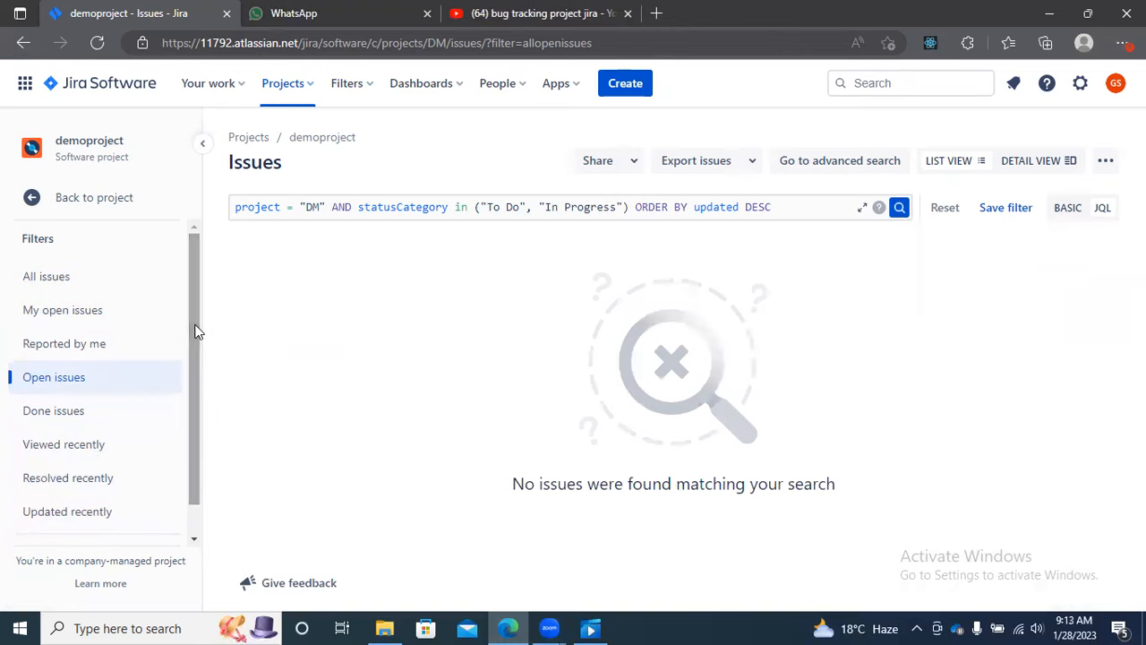
click(32, 200)
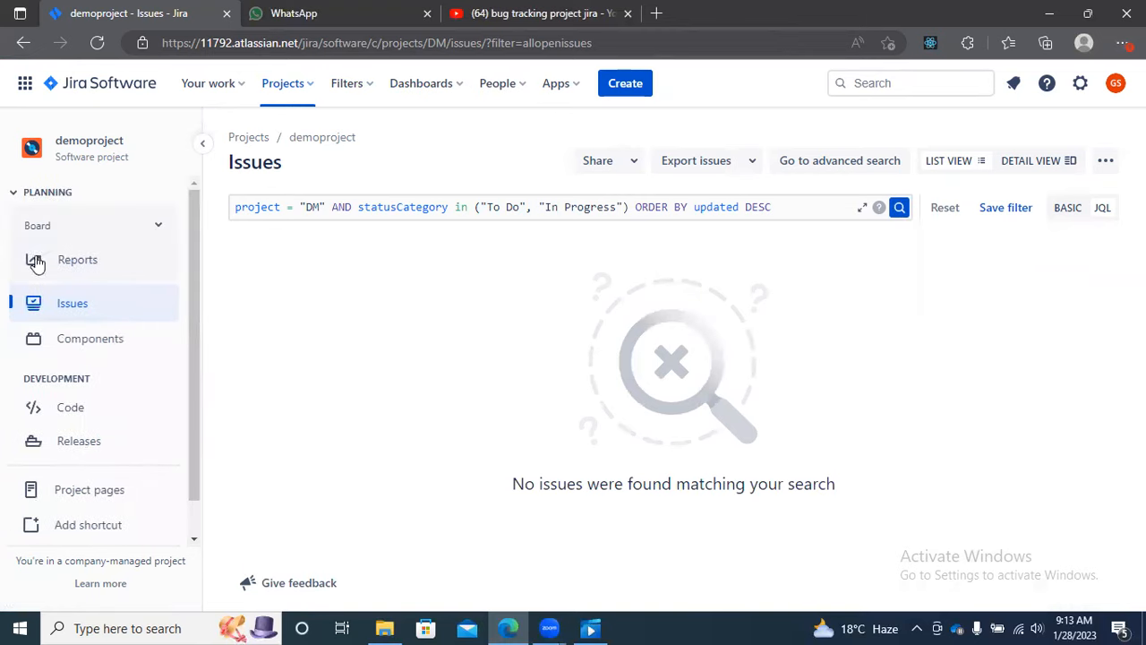